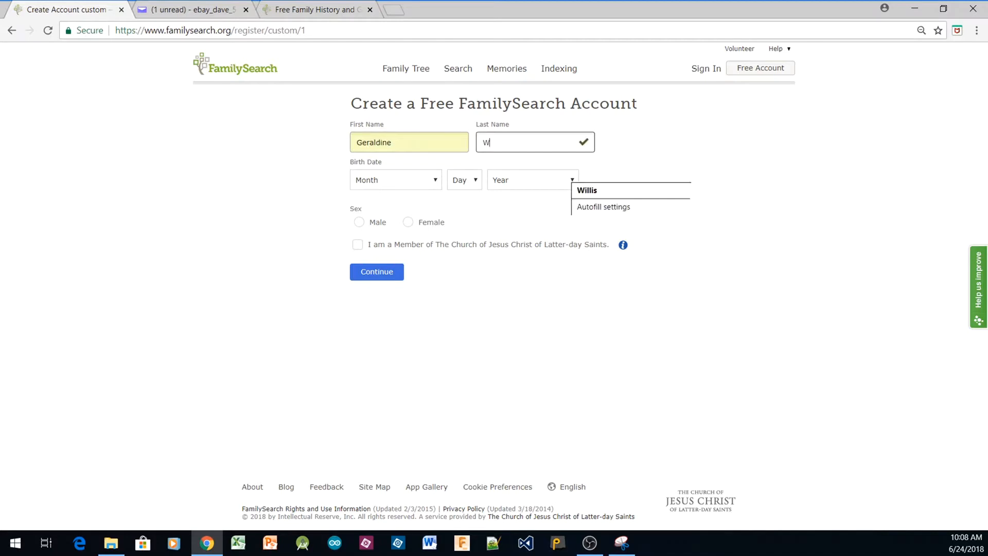
pyautogui.press('Return')
pyautogui.press('Tab')
pyautogui.press('Down')
pyautogui.press('Tab')
pyautogui.press('Down')
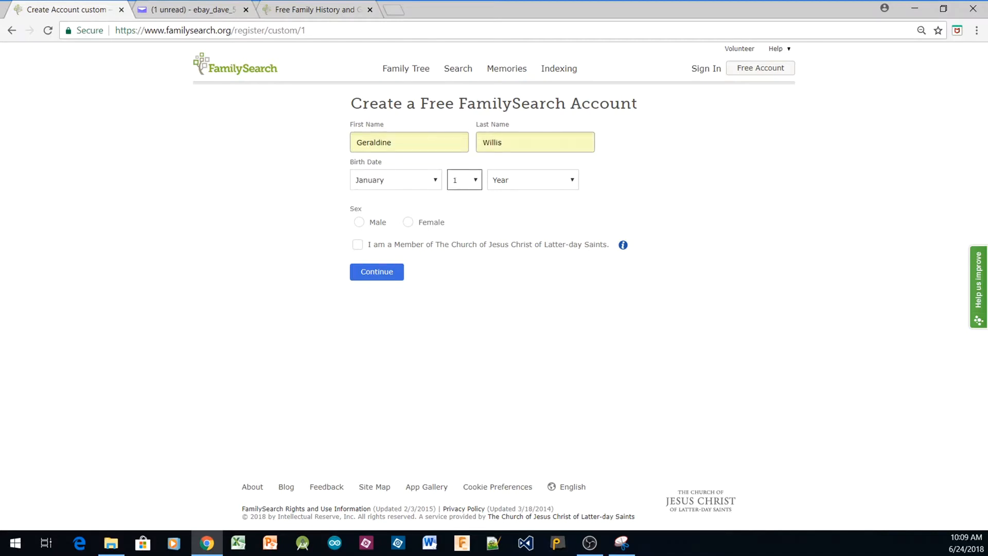
pyautogui.hotkey('shift', 'Tab')
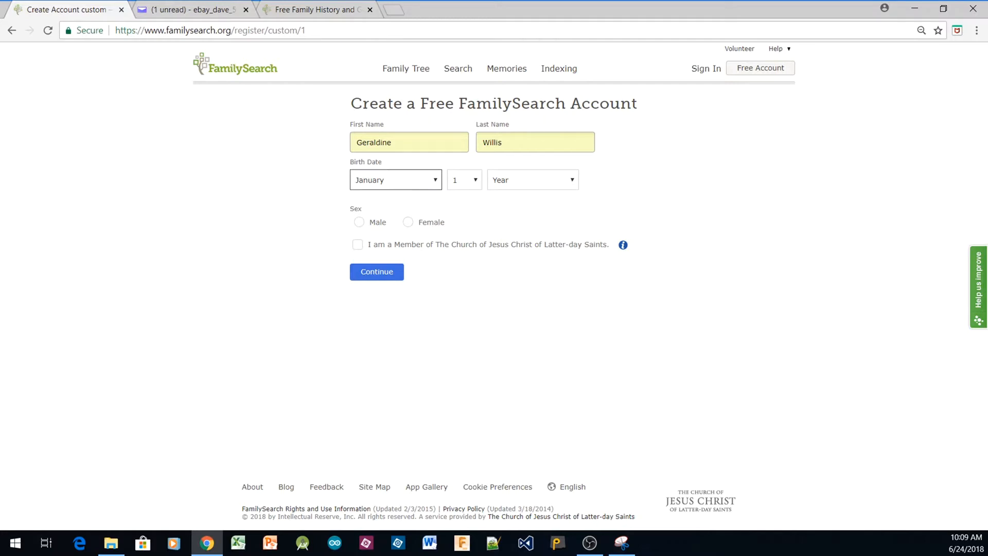
pyautogui.press('Down')
pyautogui.press('Down')
pyautogui.press('Down')
pyautogui.press('Down')
pyautogui.press('Down')
pyautogui.press('Down')
pyautogui.press('Tab')
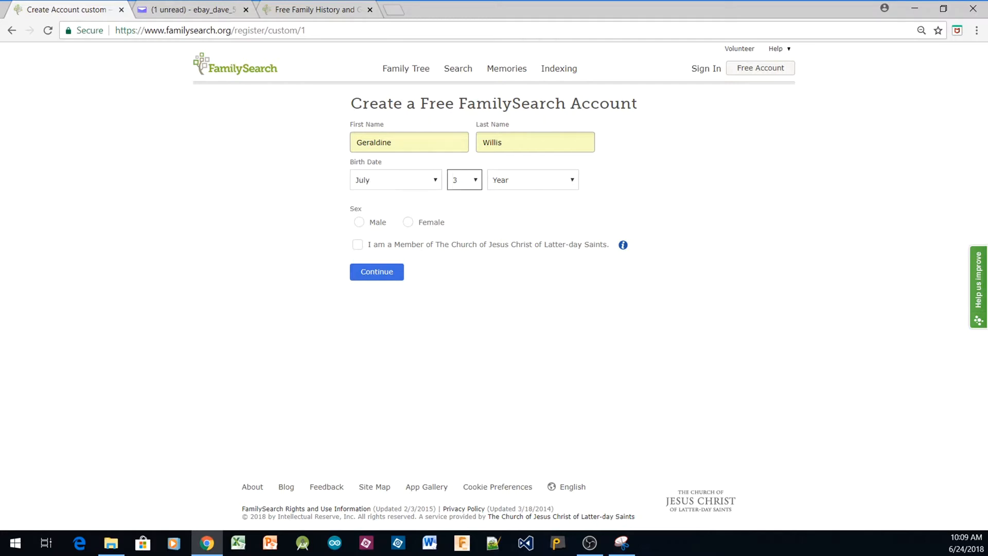
pyautogui.press('Tab')
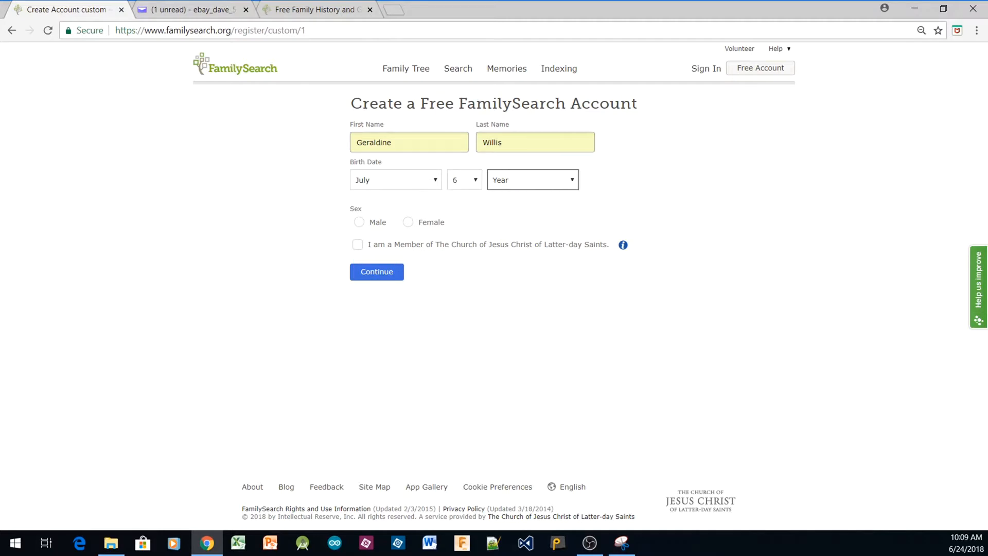
pyautogui.press('Down')
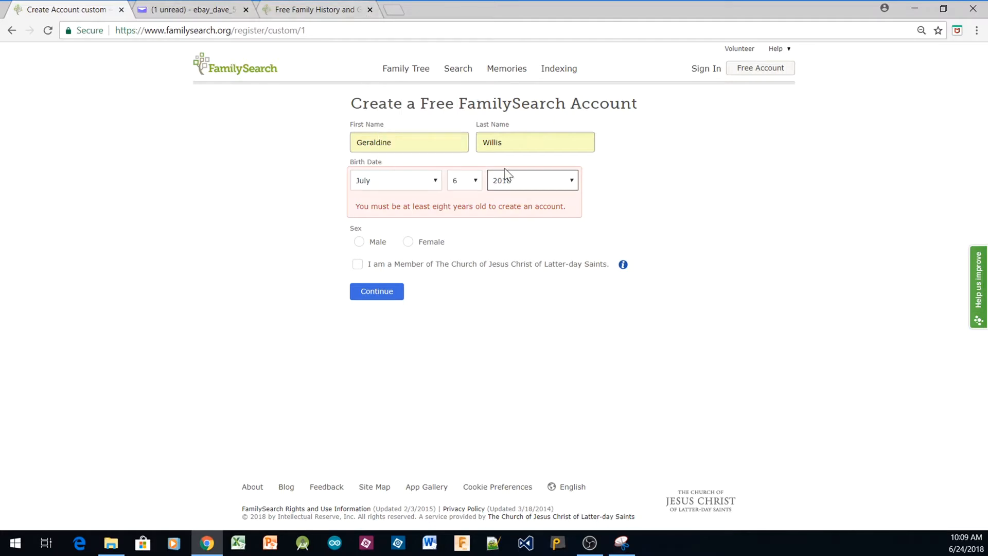
# Step: Change the birth year to 2010, then to 2007
pyautogui.click(540, 185)
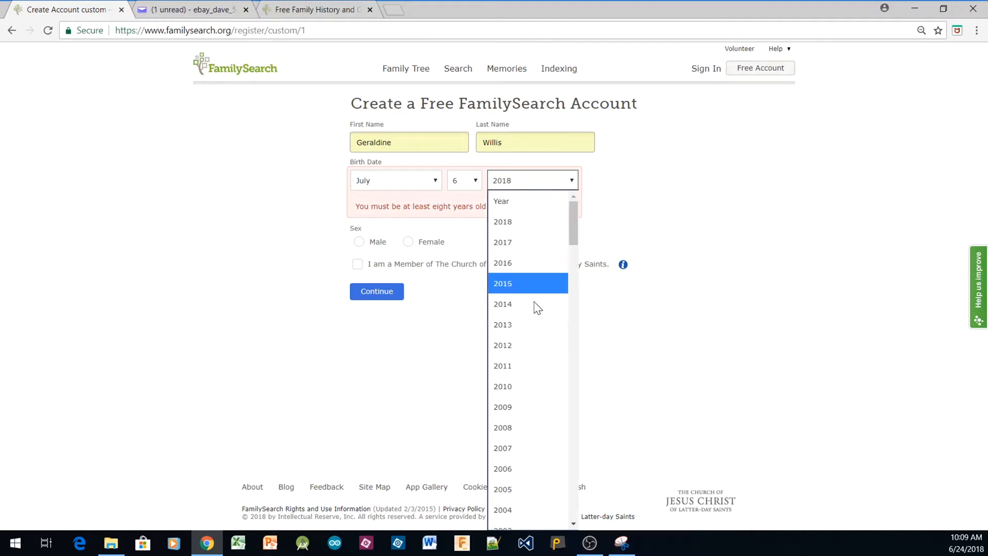
pyautogui.click(539, 388)
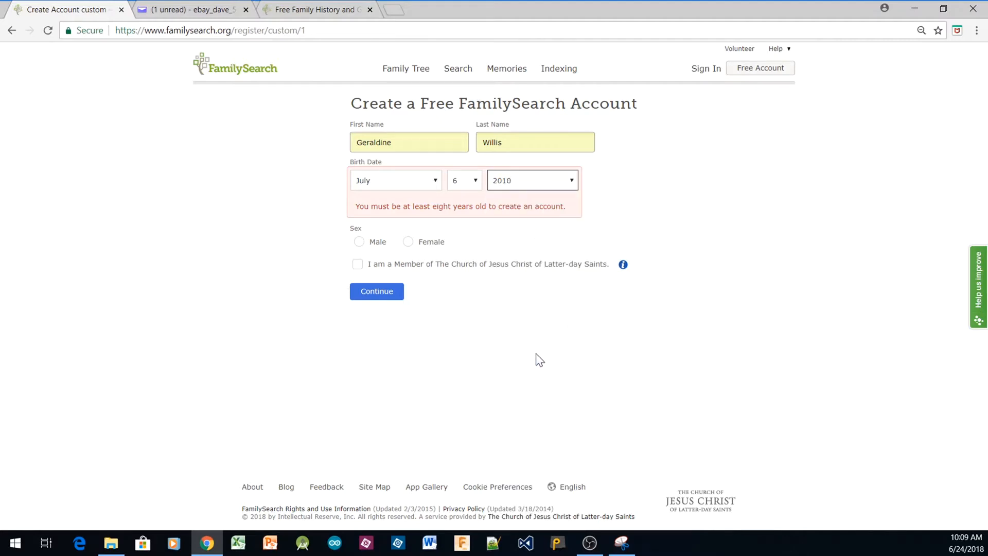
pyautogui.click(528, 184)
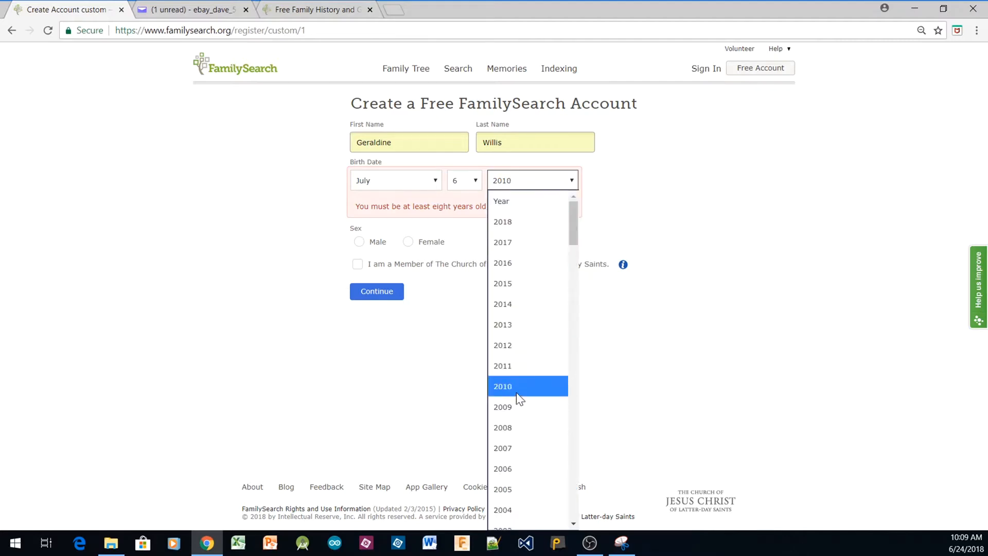
pyautogui.click(519, 447)
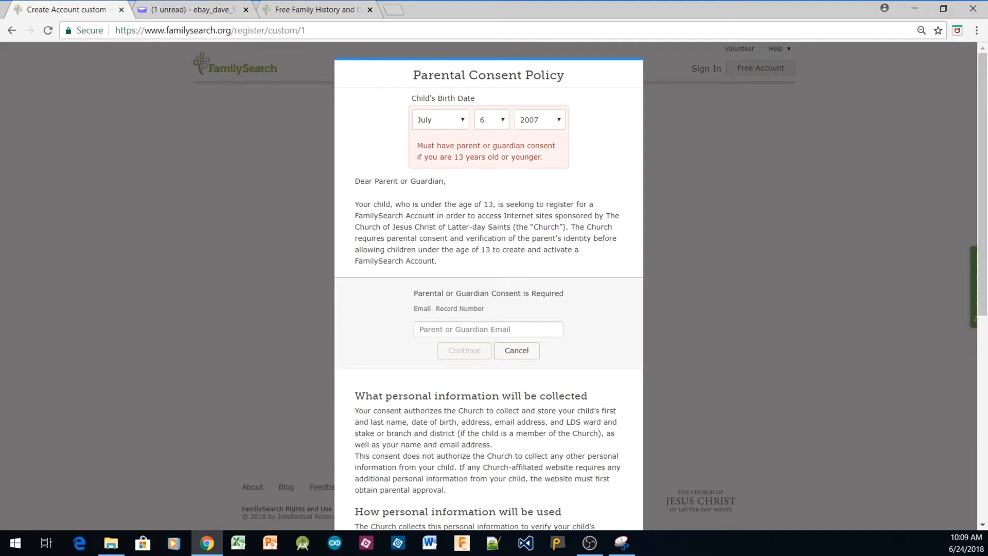
# Step: In the Parental Consent form, set the birth year to 1959
pyautogui.click(551, 126)
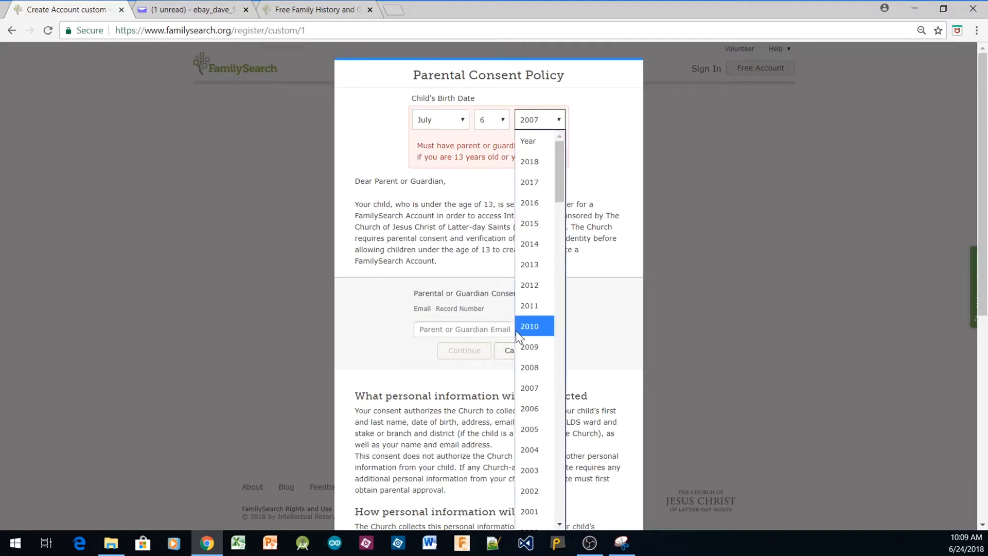
pyautogui.scroll(-12, 516, 331)
pyautogui.scroll(-7, 515, 330)
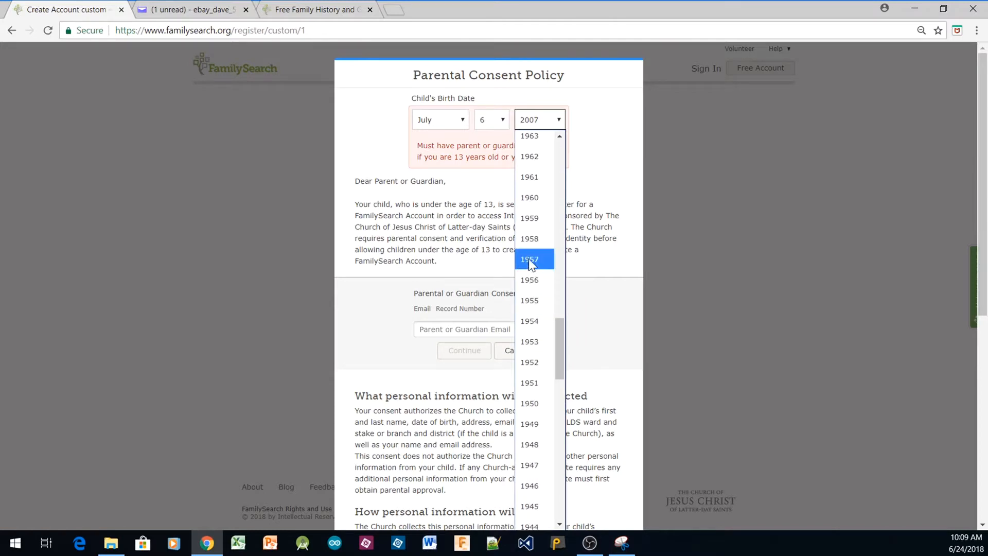
pyautogui.click(532, 220)
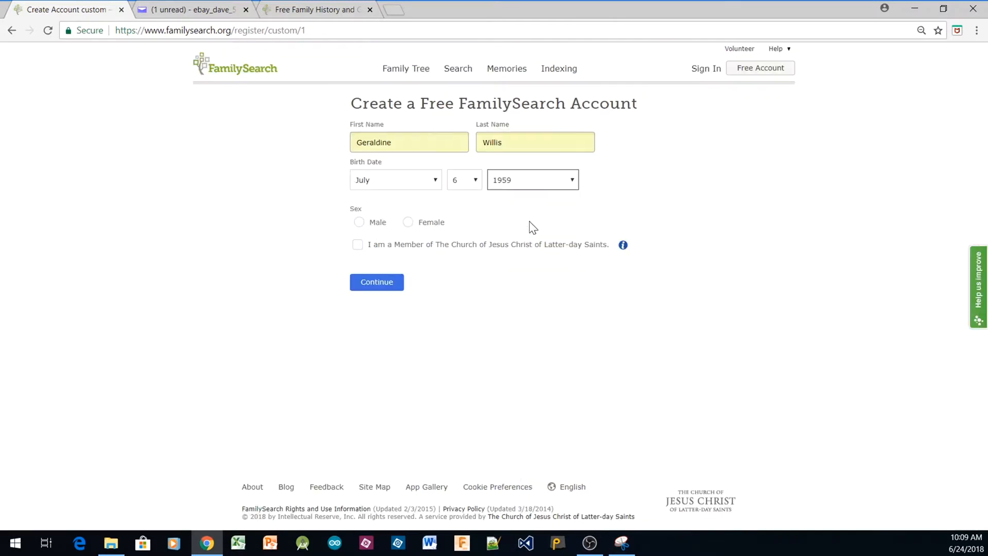
# Step: Select Female, leave church membership unchecked, and continue to the credentials step
pyautogui.click(407, 222)
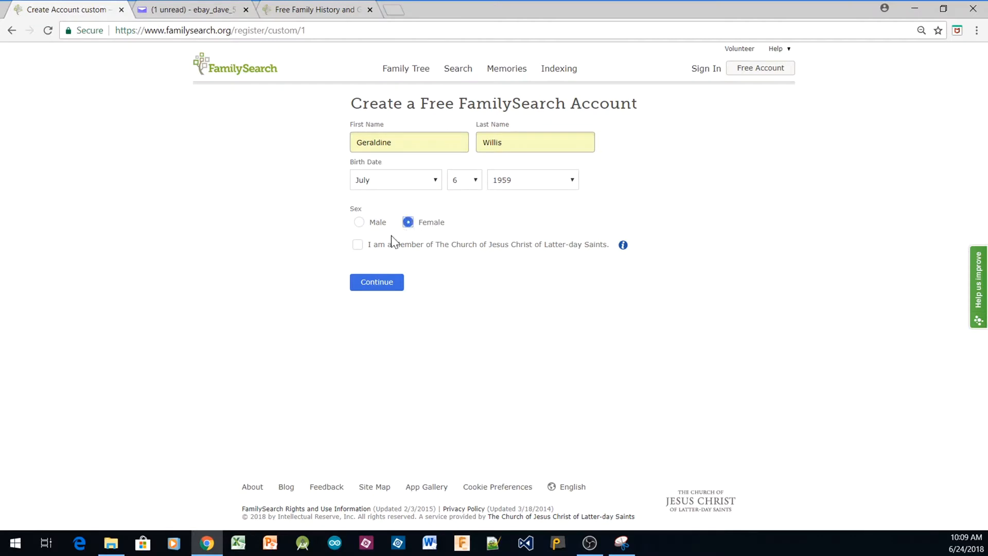
pyautogui.click(356, 251)
pyautogui.click(377, 287)
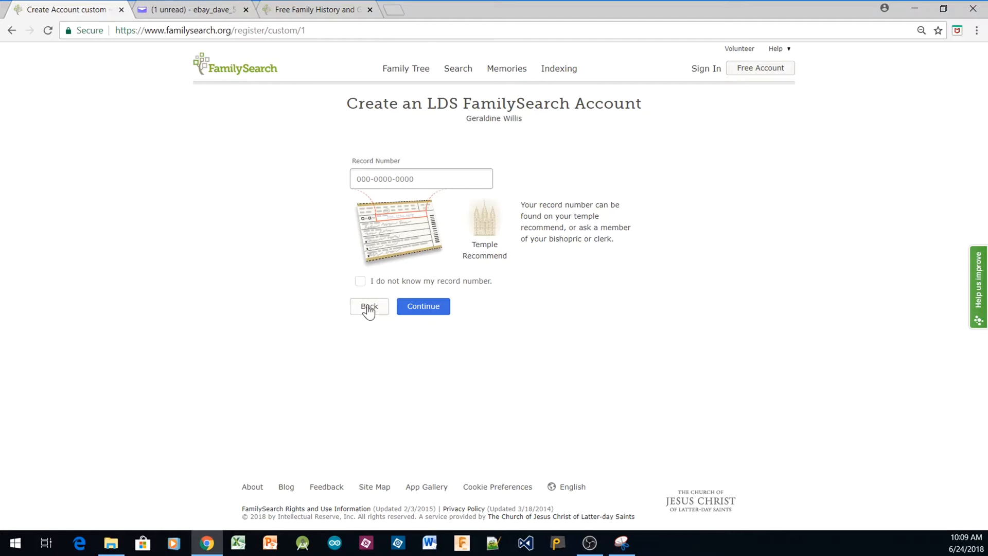
pyautogui.click(368, 307)
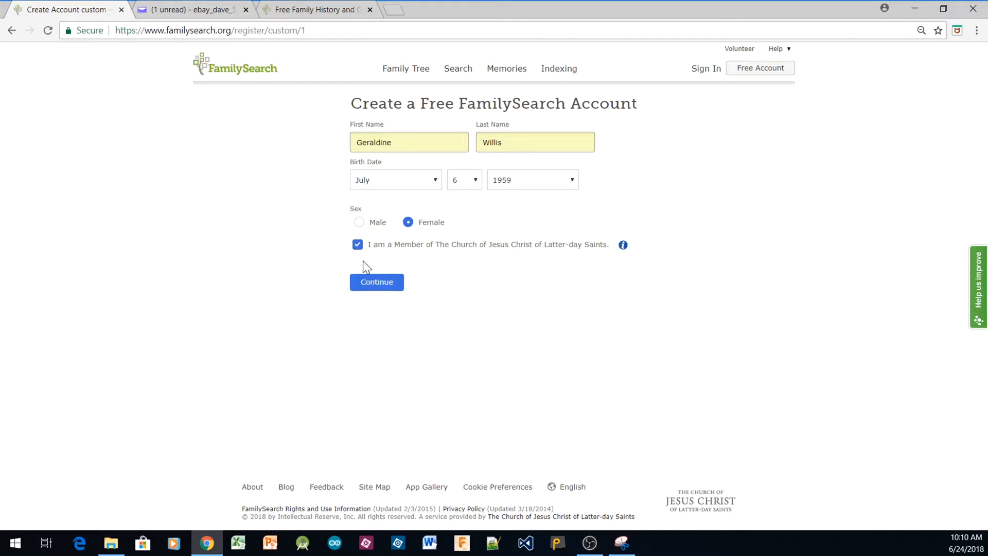
pyautogui.click(357, 245)
pyautogui.click(367, 287)
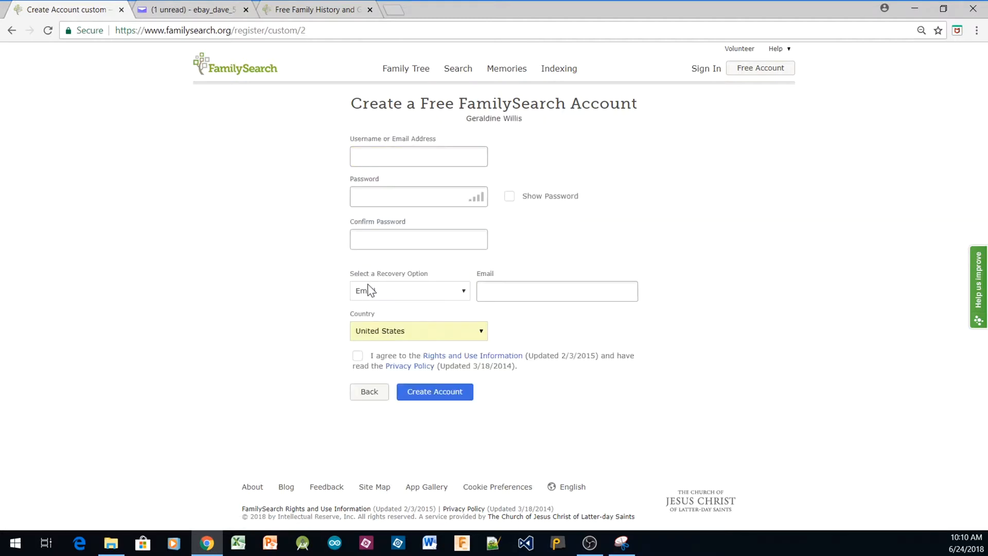
# Step: Enter the account username and turn on Show Password
pyautogui.click(414, 156)
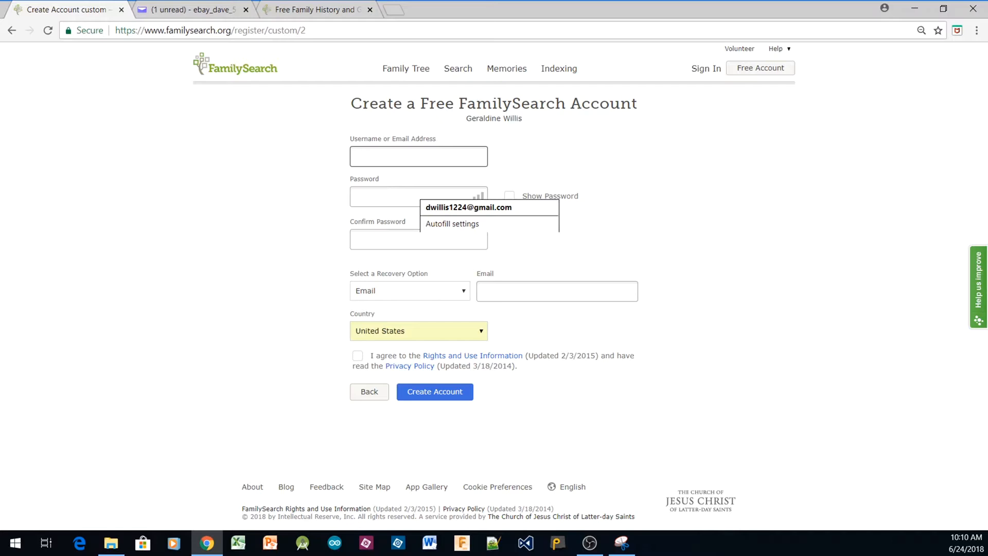
pyautogui.write('willisg6')
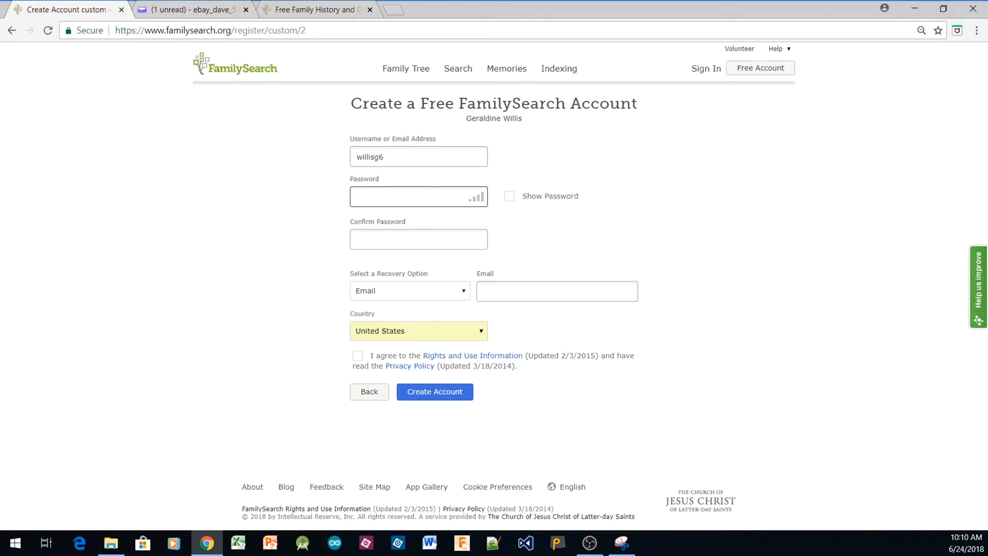
pyautogui.click(509, 197)
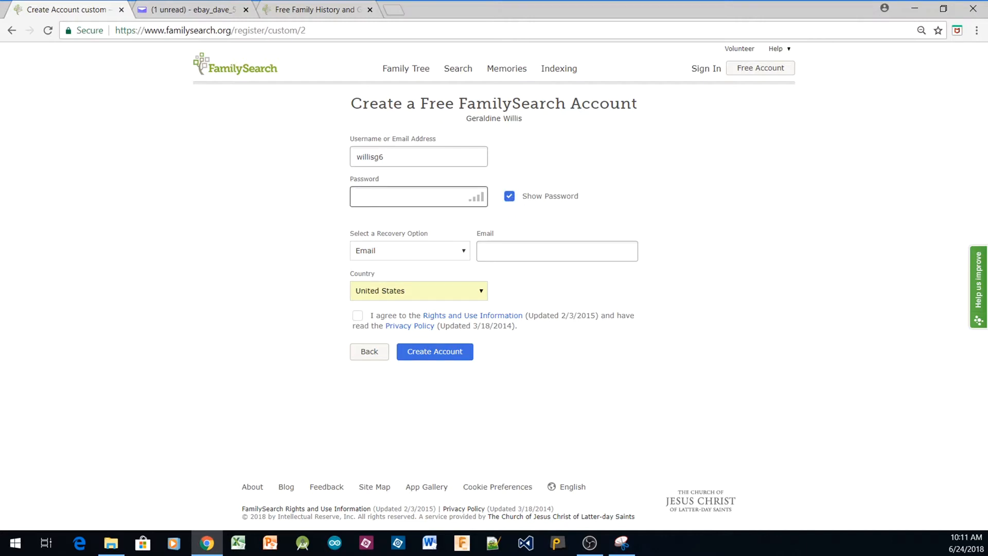
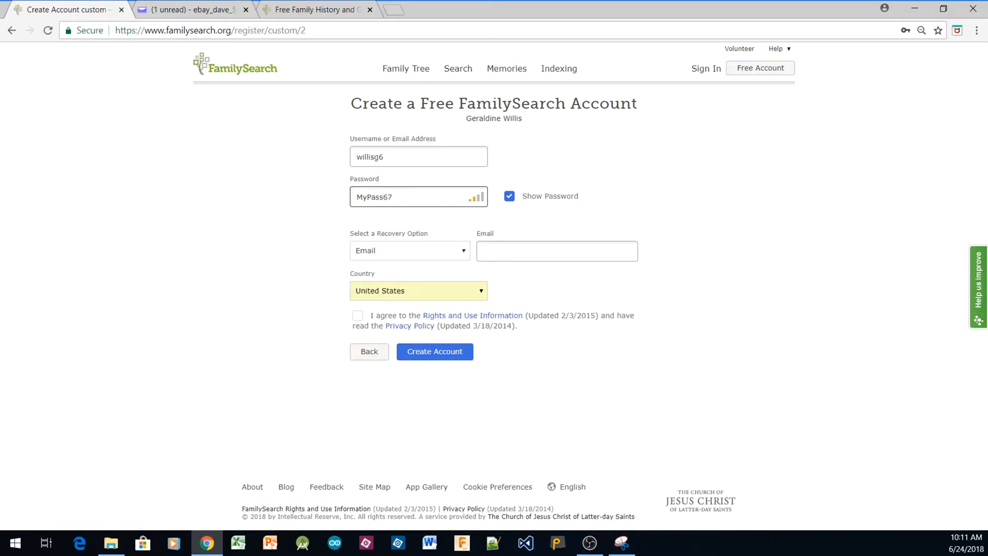
# Step: Type the account password and fill in the suggested recovery email
pyautogui.click(540, 251)
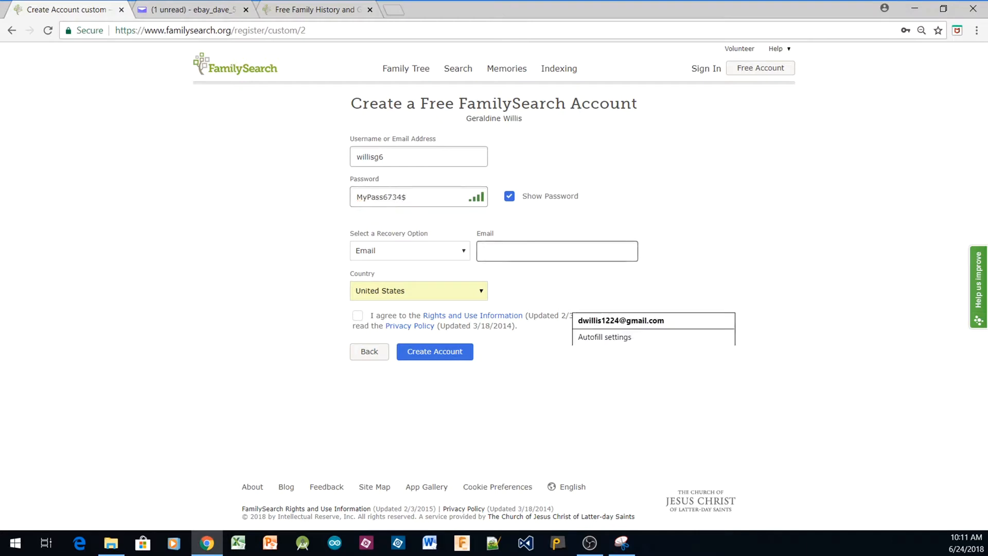
pyautogui.click(599, 321)
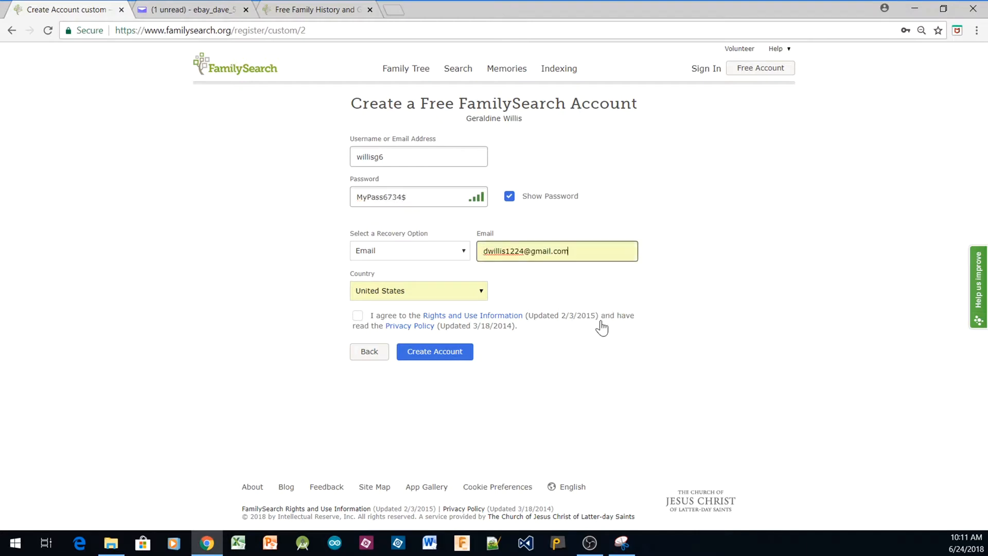
# Step: Accept the terms, create the account, and complete registration via the emailed link
pyautogui.click(357, 316)
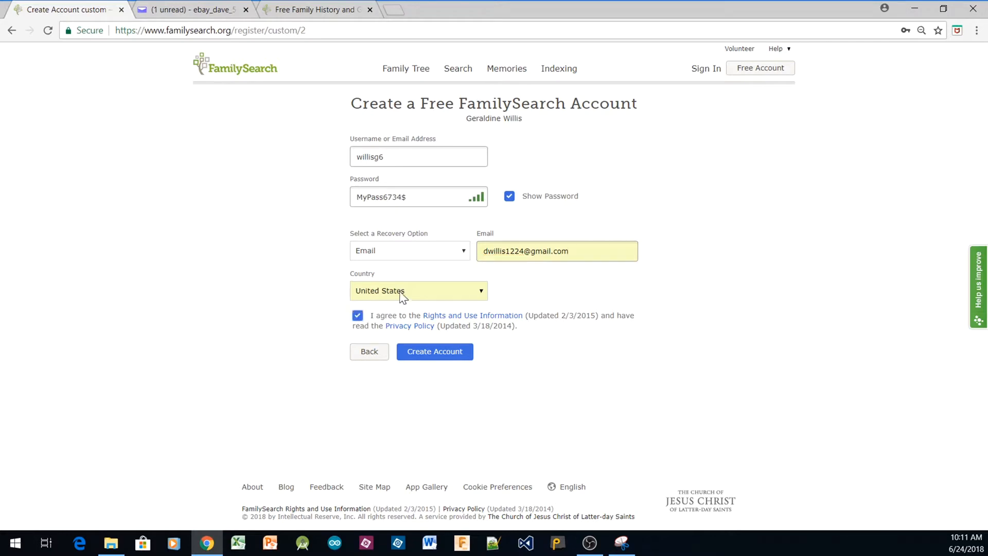
pyautogui.click(424, 355)
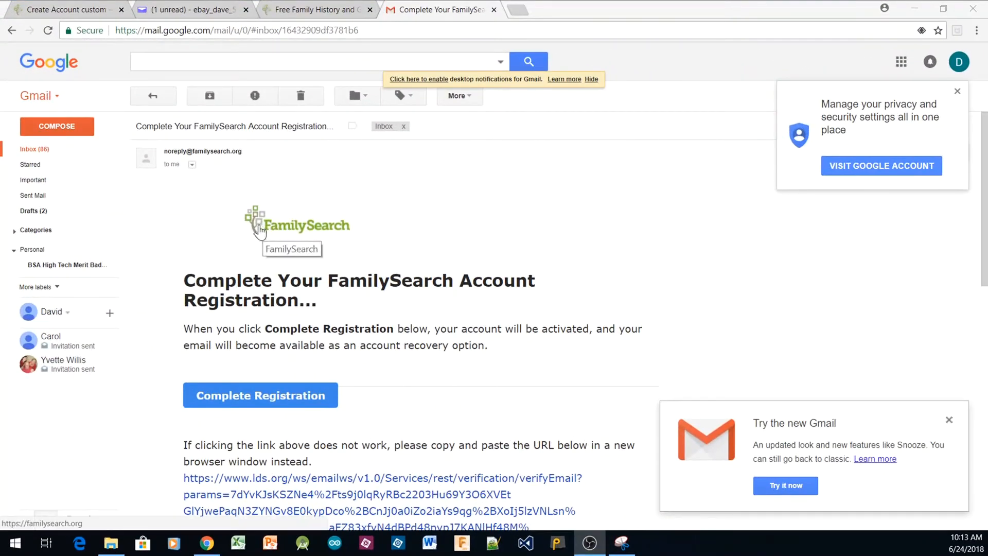
pyautogui.click(292, 400)
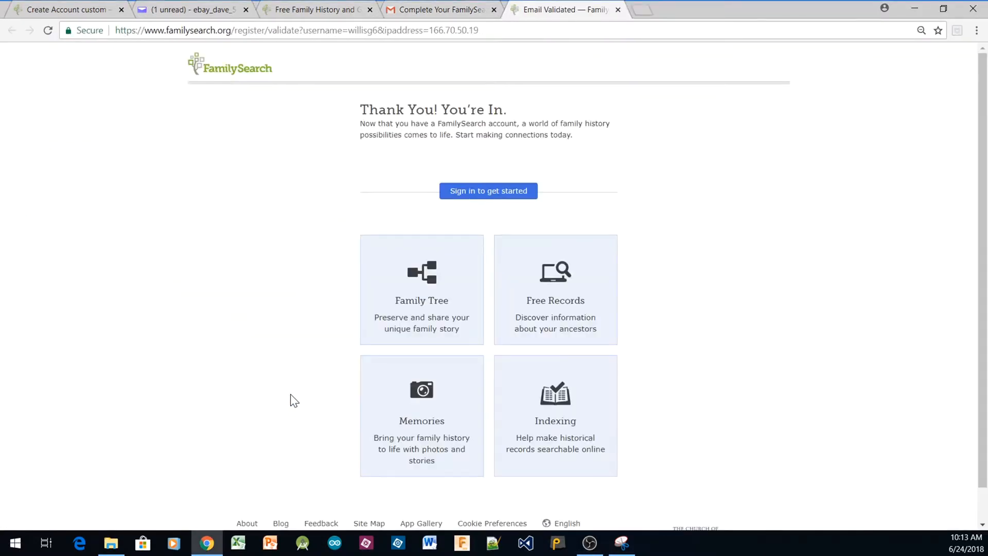
# Step: Sign in with the new account's password to reach the home page with Recommended Tasks
pyautogui.click(498, 193)
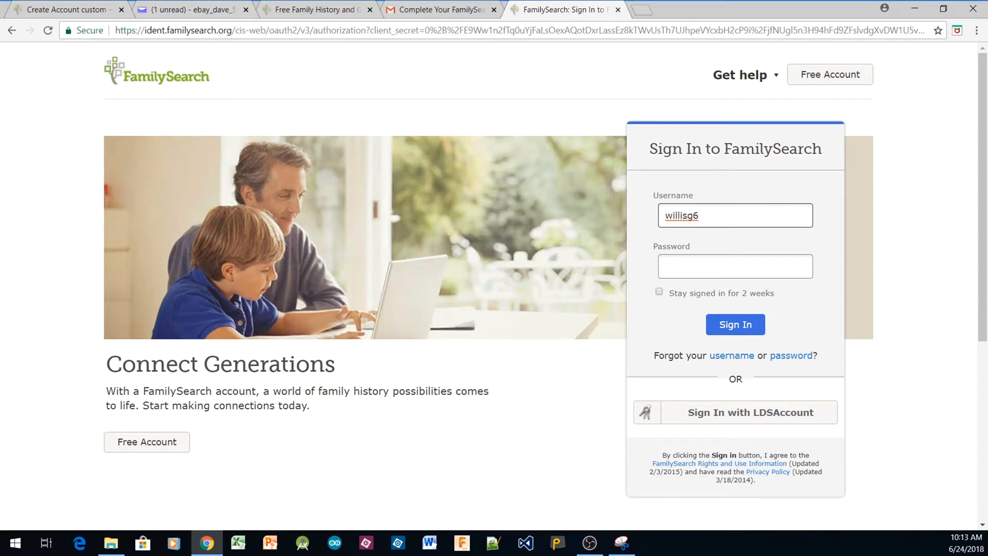
pyautogui.press('Tab')
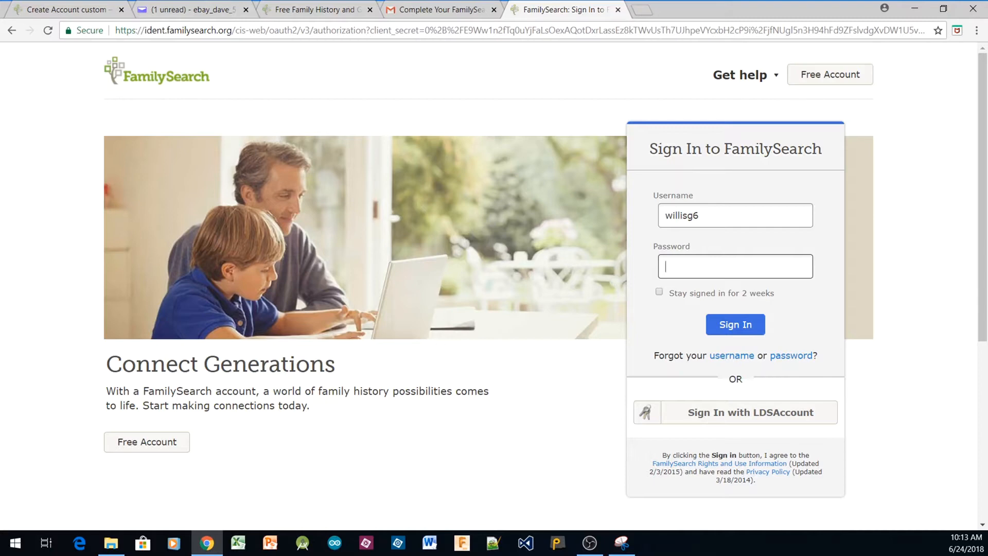
pyautogui.write('•••••••••••')
pyautogui.click(736, 324)
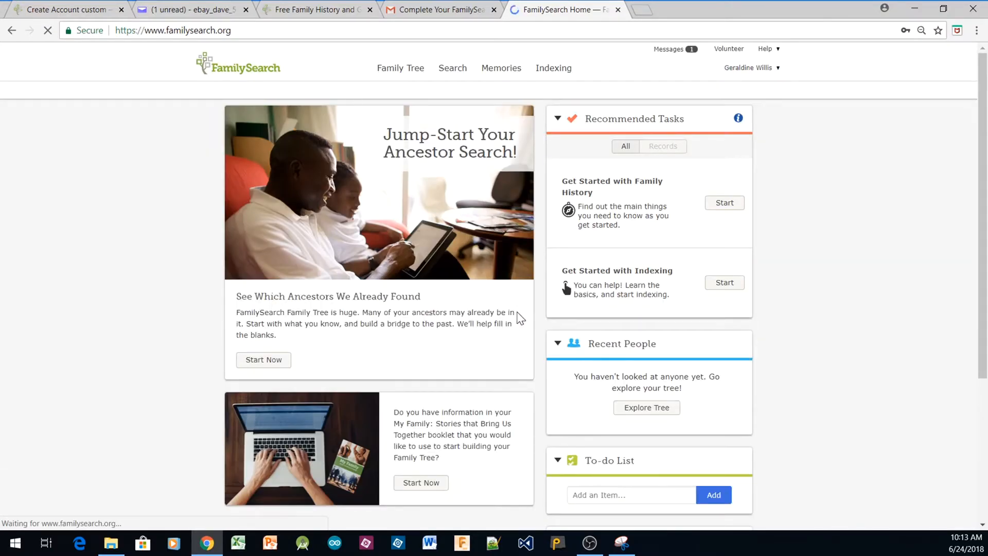
# Step: Open your own person page via Family Tree > Person and choose Add Parent under Family Members
pyautogui.moveTo(406, 69)
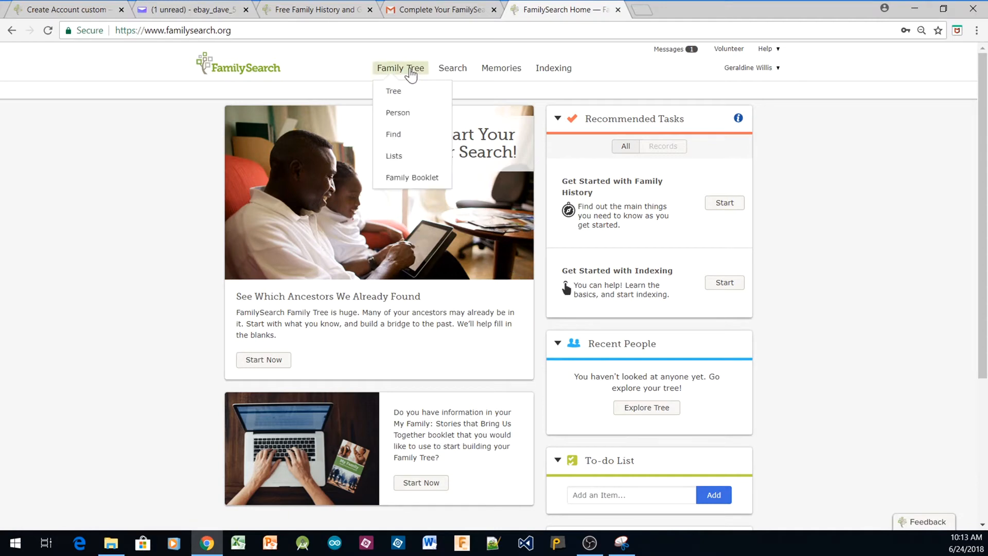
pyautogui.click(397, 114)
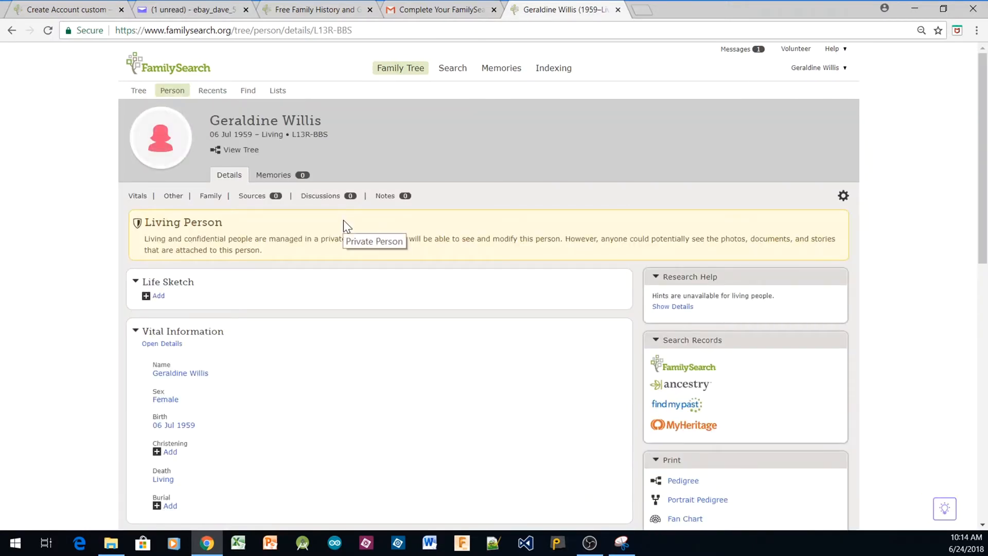
pyautogui.scroll(-5, 344, 220)
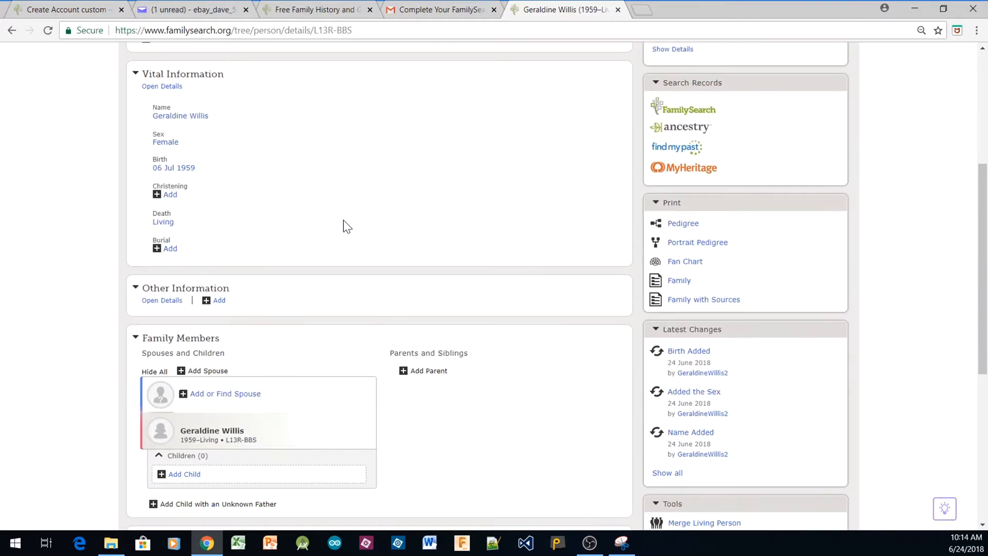
pyautogui.scroll(-3, 344, 221)
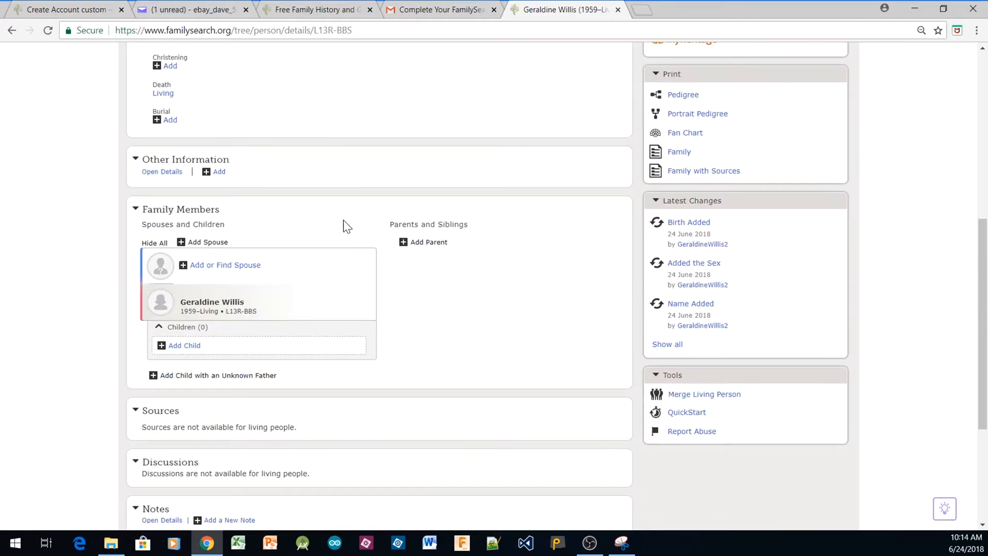
pyautogui.scroll(-1, 343, 226)
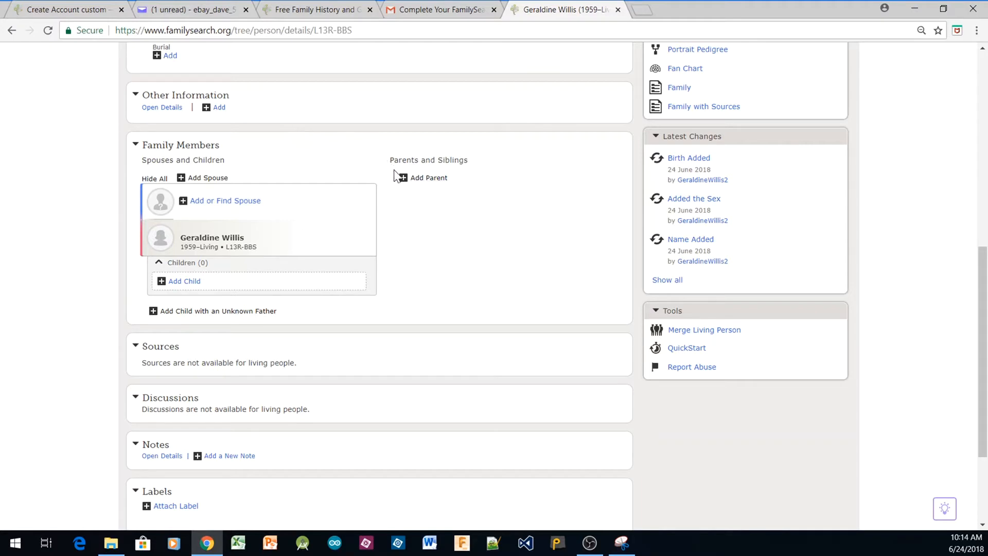
pyautogui.click(436, 177)
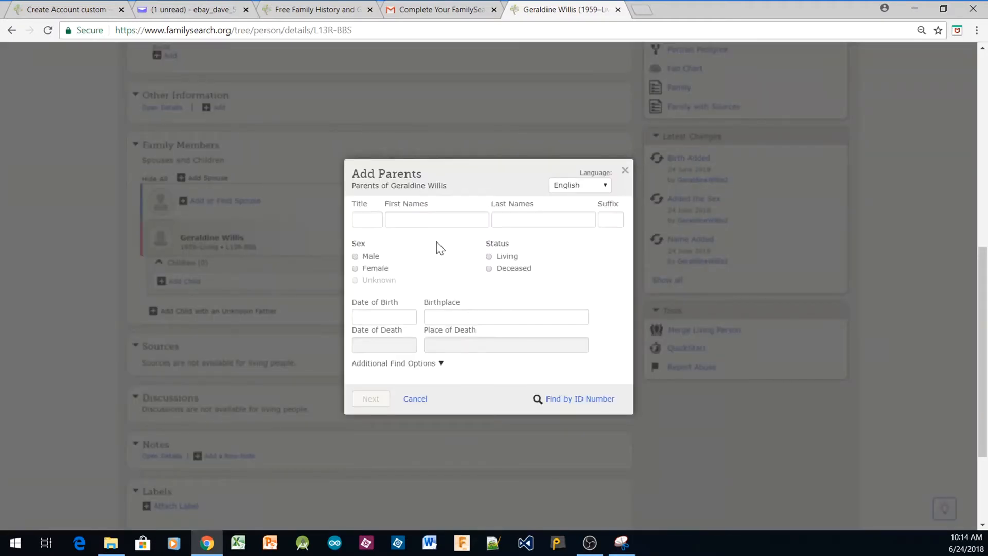
pyautogui.click(436, 220)
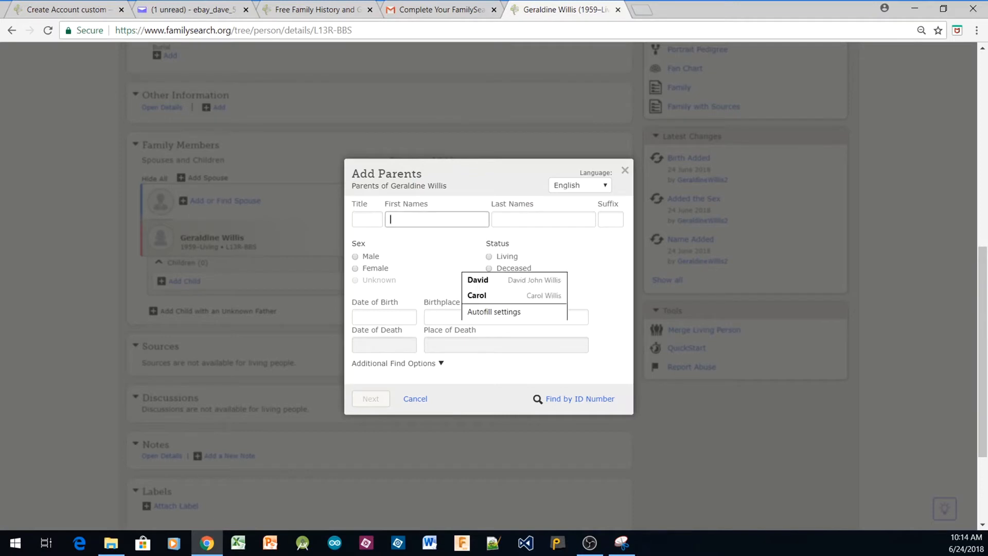
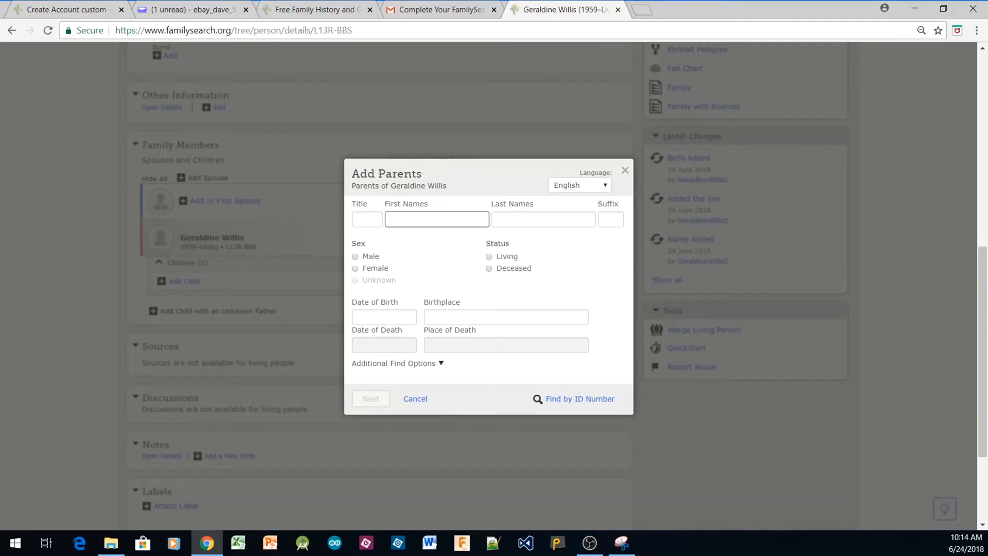
pyautogui.press('Tab')
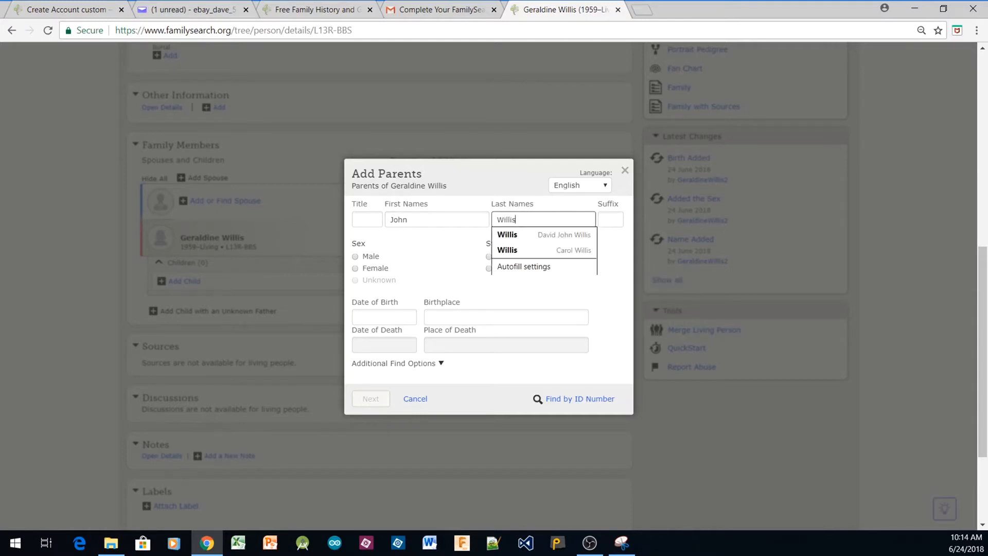
pyautogui.press('Tab')
pyautogui.press('Tab')
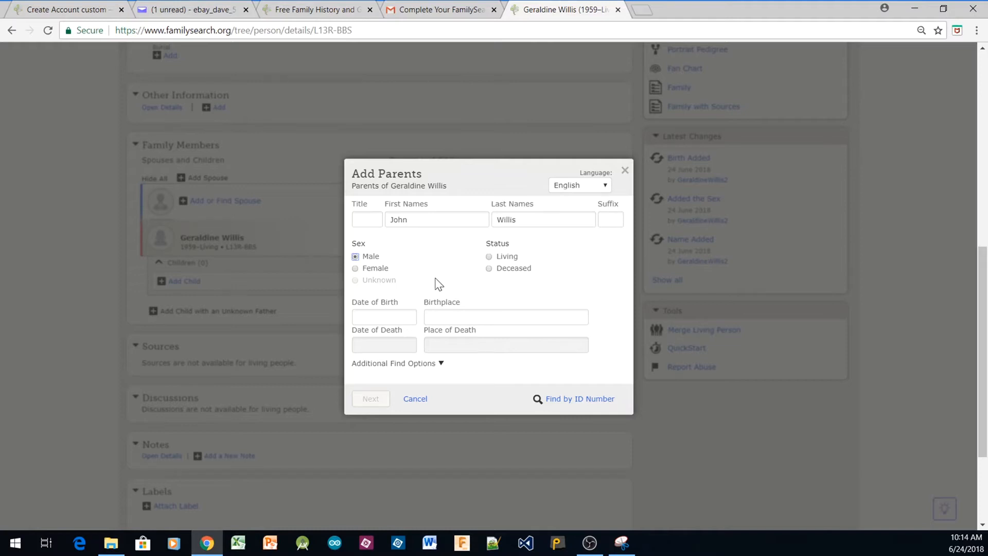
pyautogui.click(391, 317)
pyautogui.write('12/29/1923')
# Step: Set his birthplace to Laketown, Rich, Utah, United States and mark him deceased
pyautogui.press('Tab')
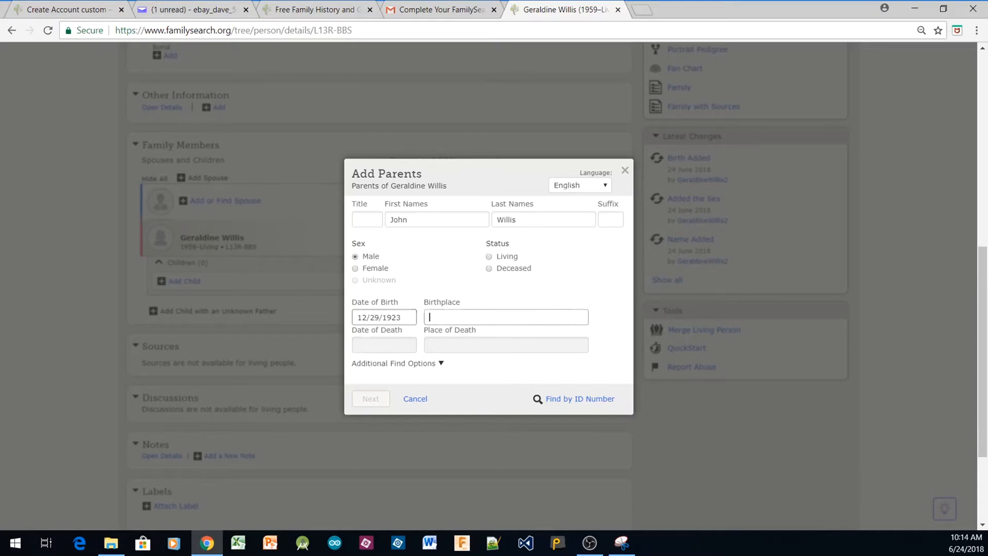
pyautogui.write('Lak')
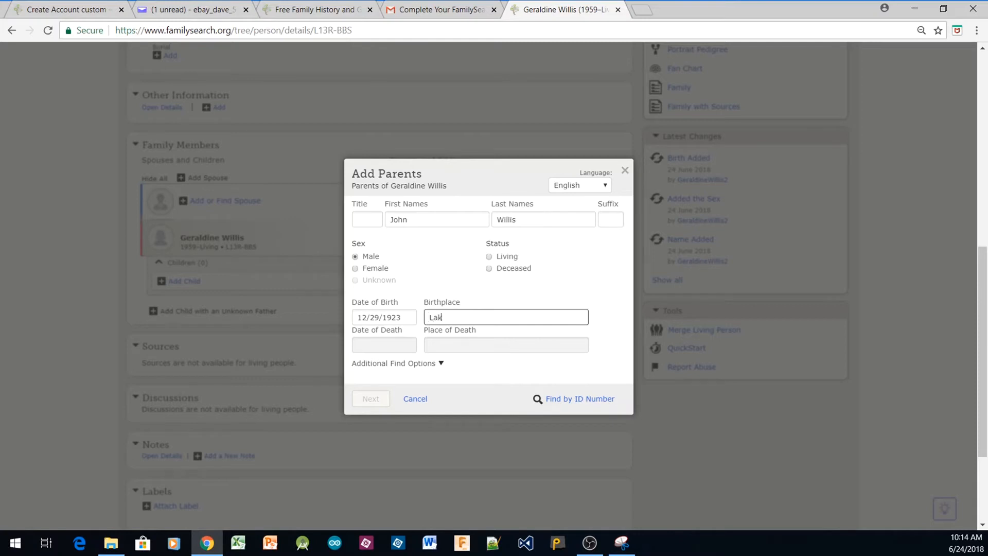
pyautogui.write('etown')
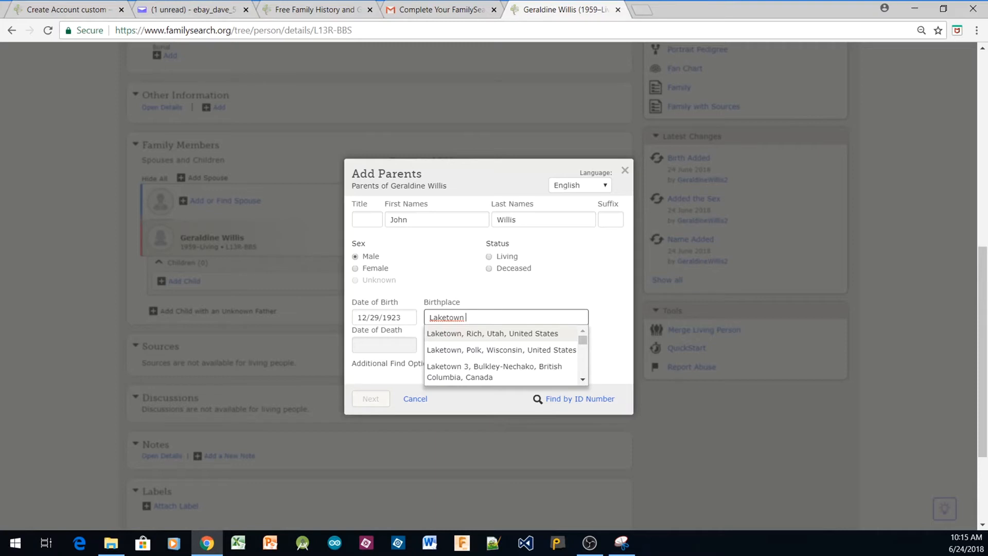
pyautogui.press('Down')
pyautogui.press('Tab')
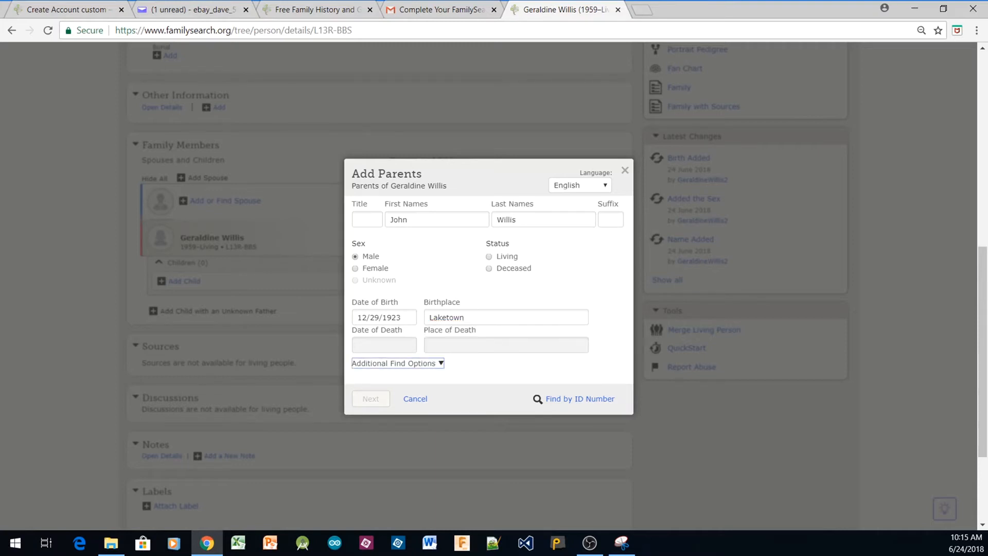
pyautogui.click(466, 318)
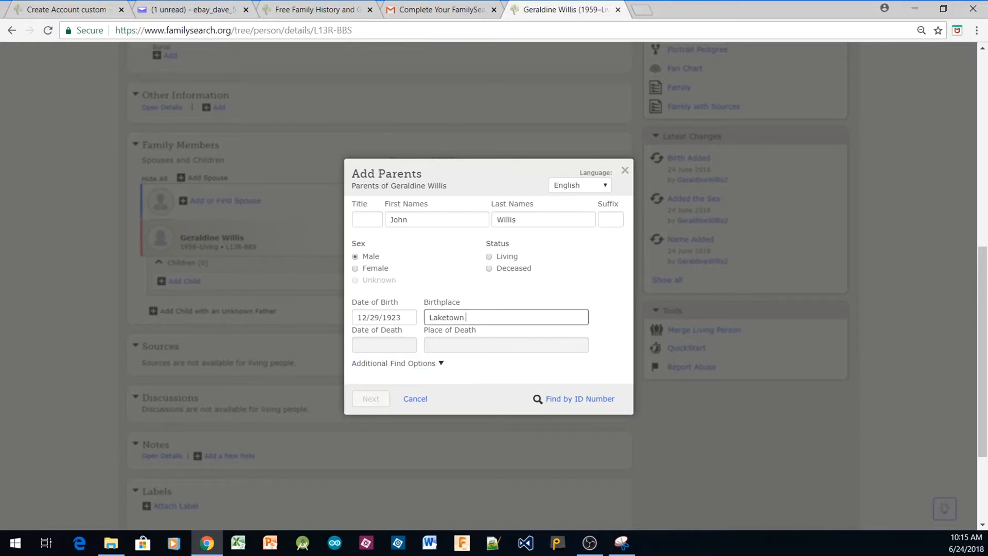
pyautogui.write('U')
pyautogui.press('BackSpace')
pyautogui.press('Down')
pyautogui.press('Up')
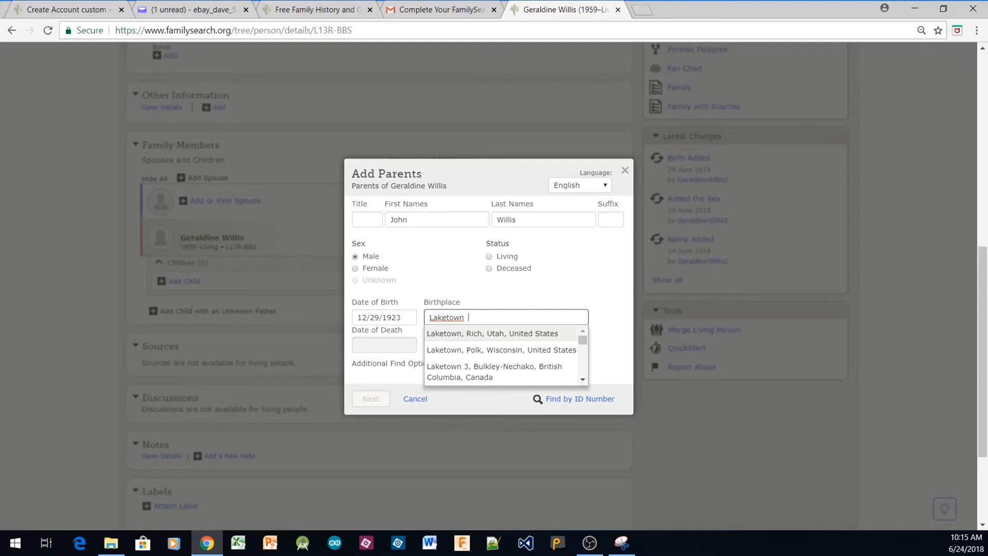
pyautogui.click(494, 333)
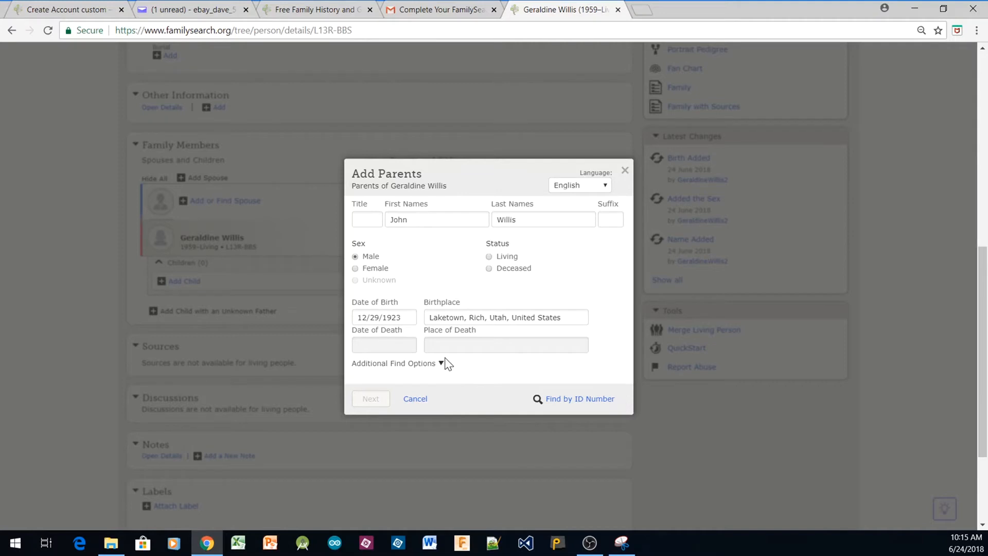
pyautogui.click(488, 268)
pyautogui.click(371, 401)
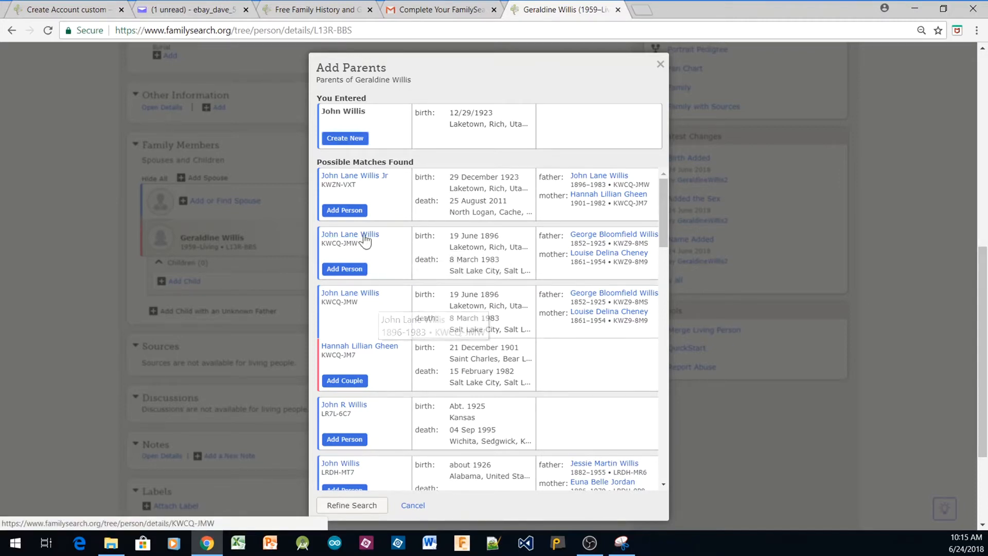
pyautogui.click(345, 210)
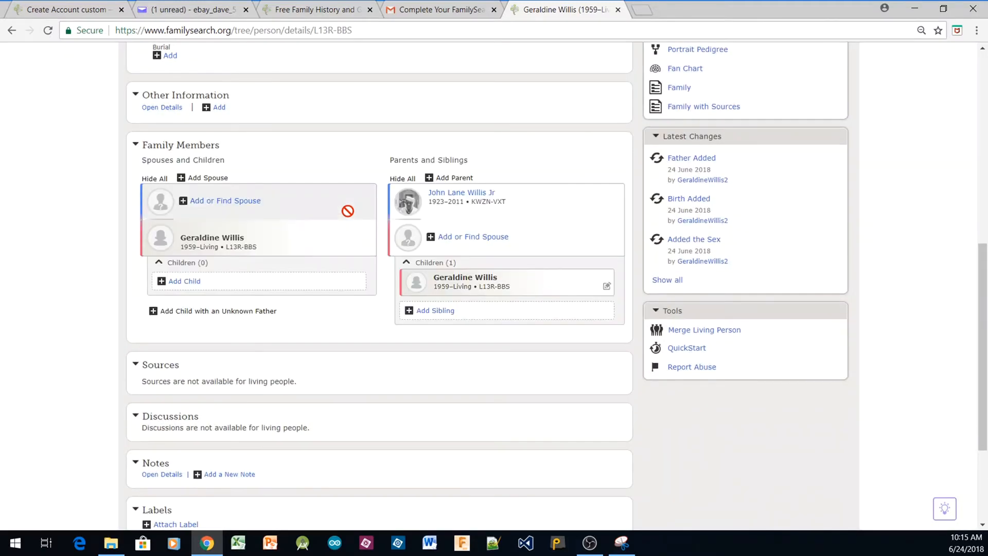
pyautogui.click(461, 194)
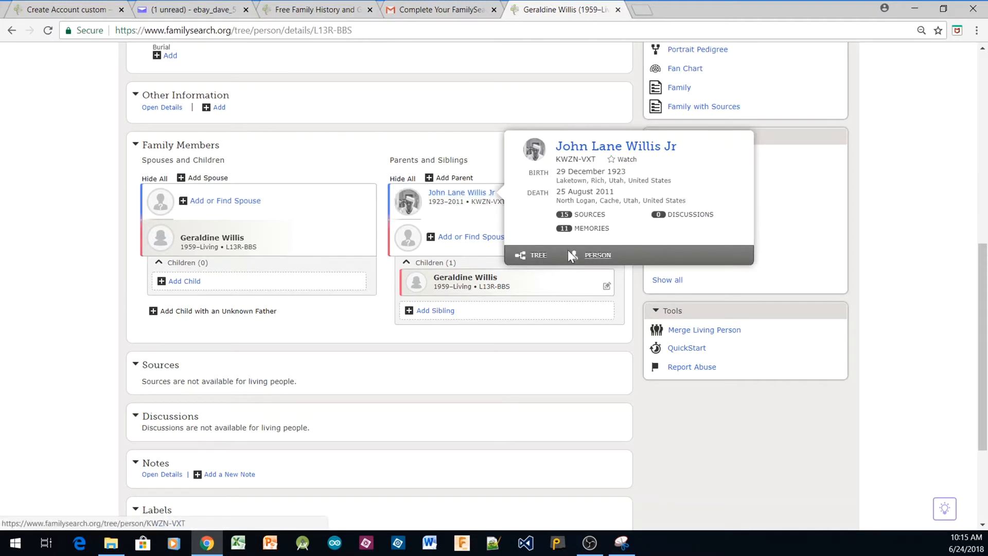
pyautogui.click(592, 255)
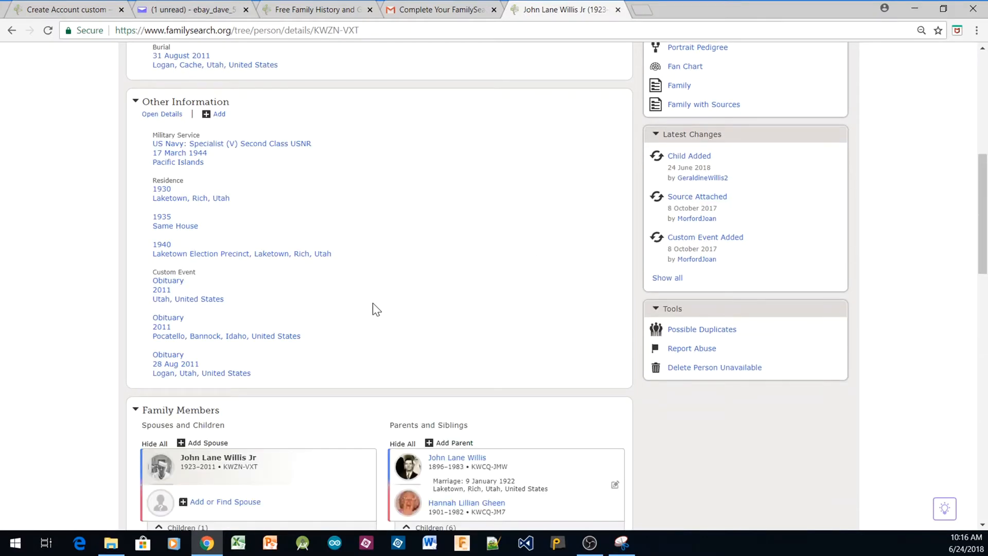
pyautogui.scroll(2, 373, 303)
pyautogui.scroll(2, 372, 302)
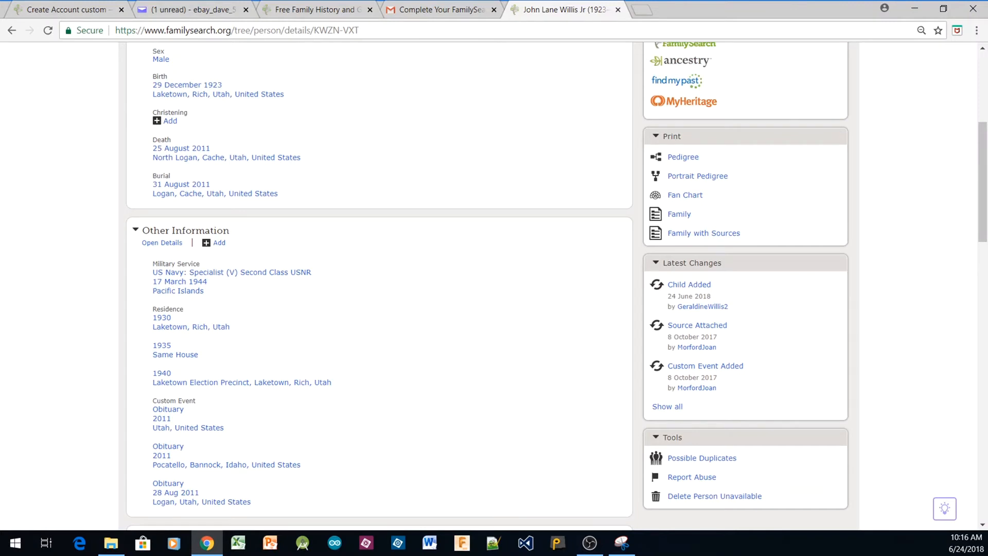
pyautogui.click(12, 31)
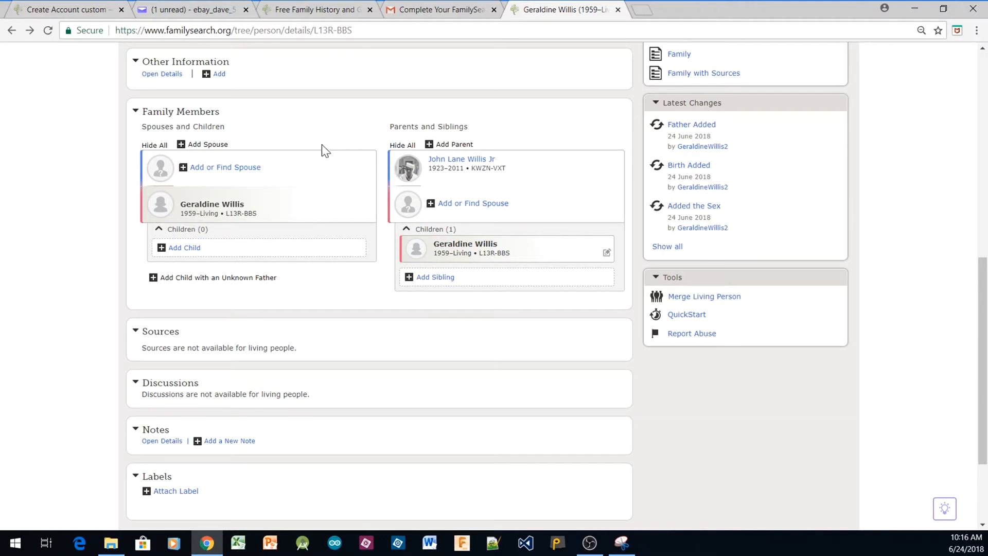
# Step: Start adding a wife for the father and enter her first and last name
pyautogui.click(447, 205)
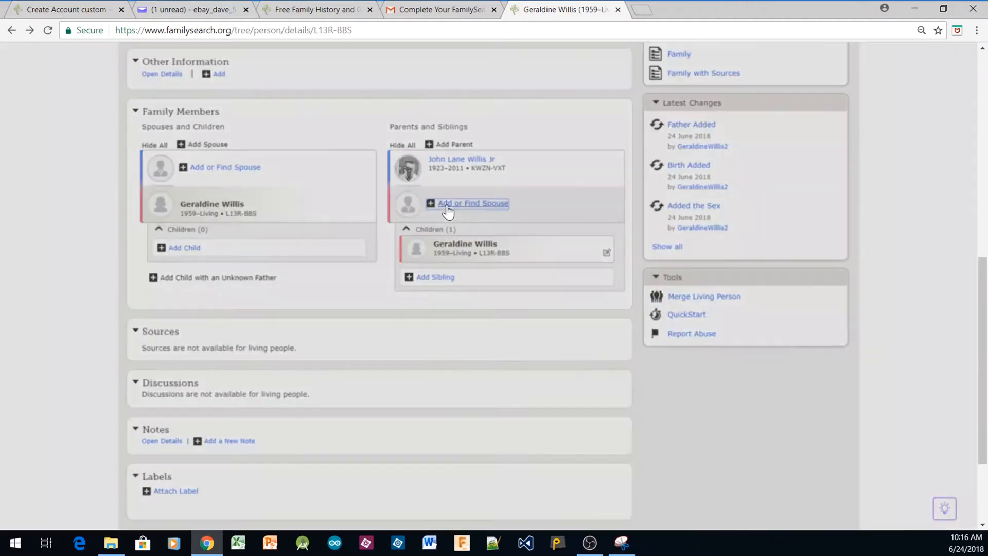
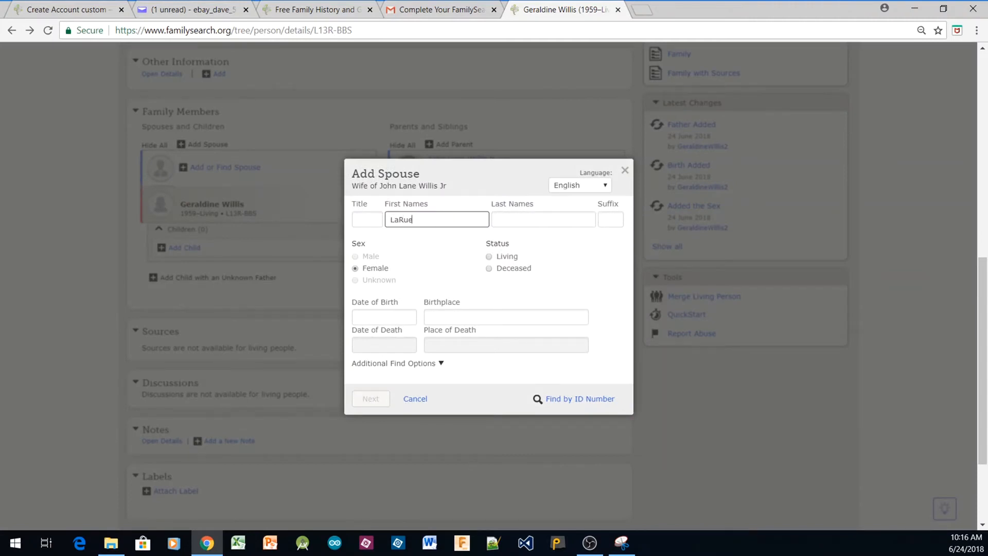
pyautogui.press('Tab')
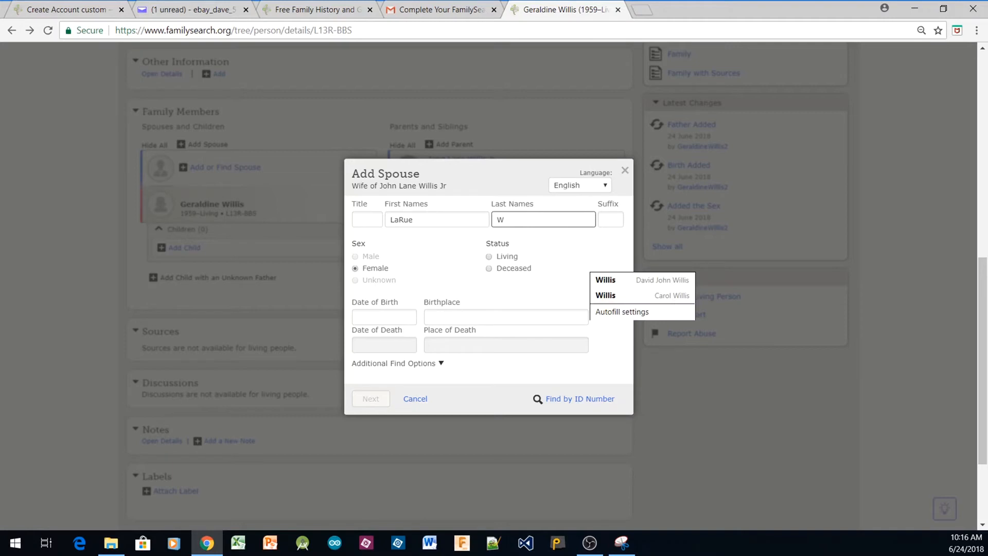
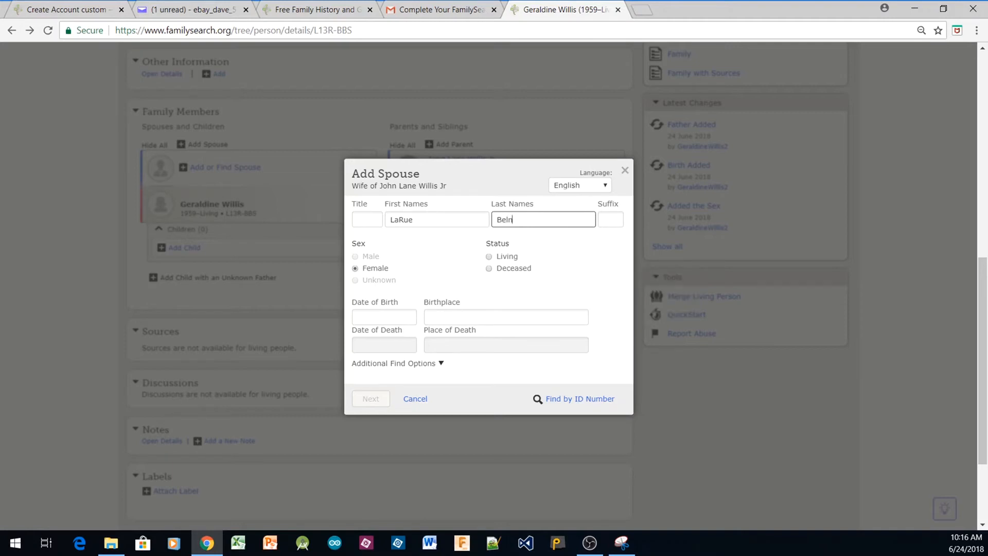
pyautogui.press('Tab')
pyautogui.press('Tab')
pyautogui.press('Tab')
pyautogui.press('Tab')
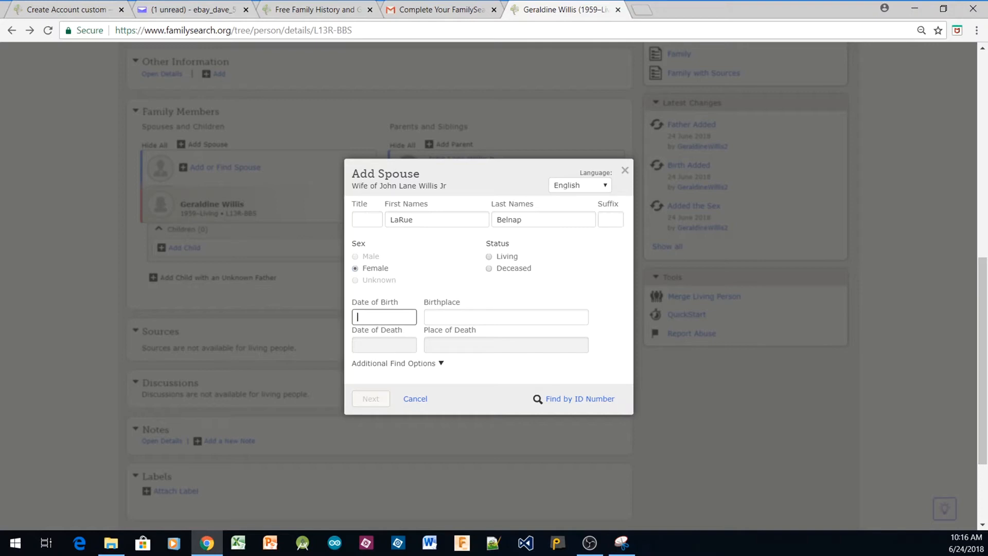
# Step: Give her a birth date and birthplace Moreland, Bingham, Idaho, mark her living, and create her as new
pyautogui.write('1')
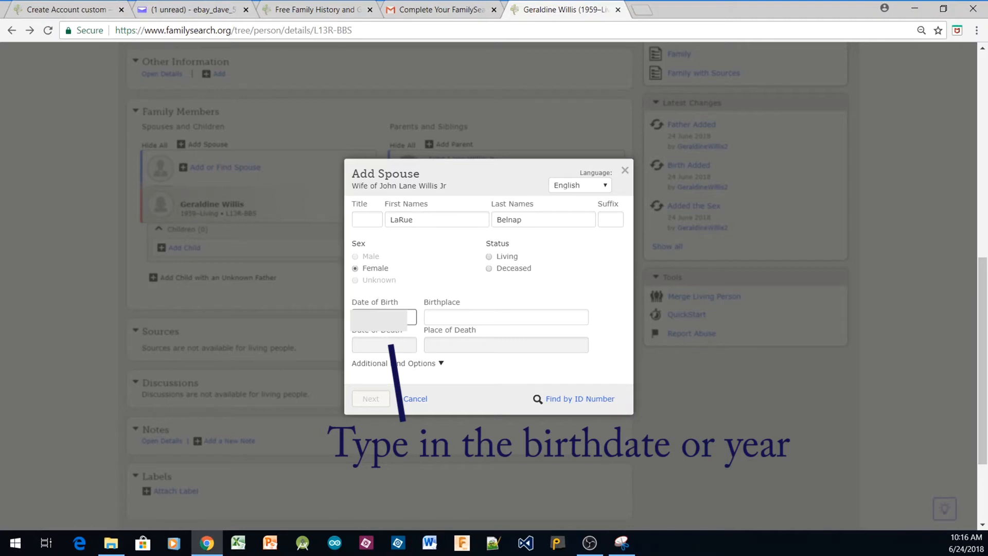
pyautogui.write('2')
pyautogui.press('Tab')
pyautogui.write('Moreland')
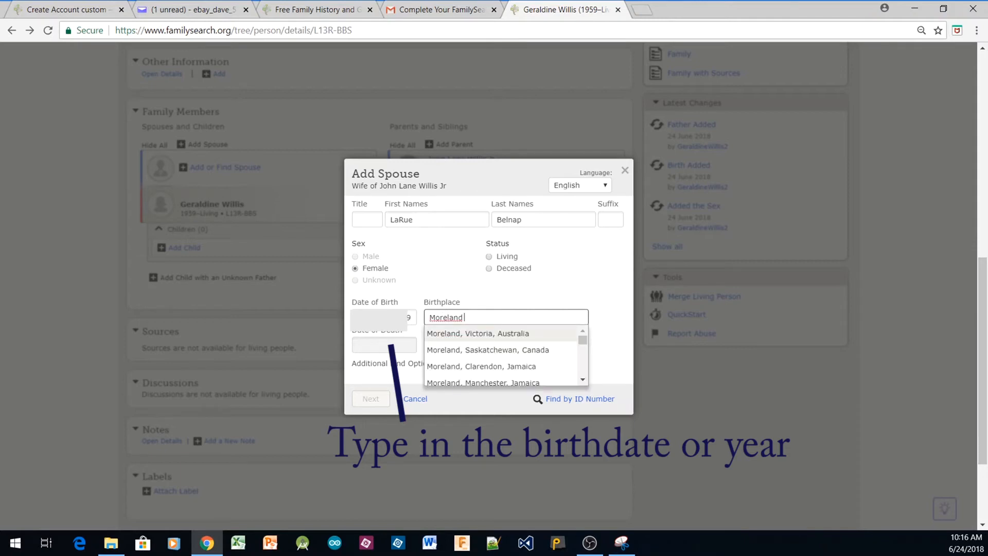
pyautogui.write('ID')
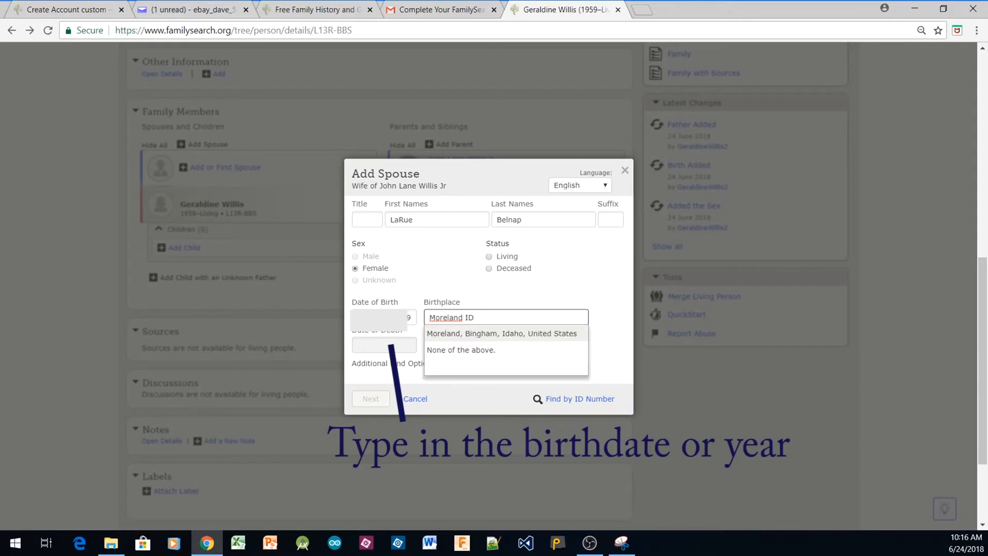
pyautogui.click(469, 334)
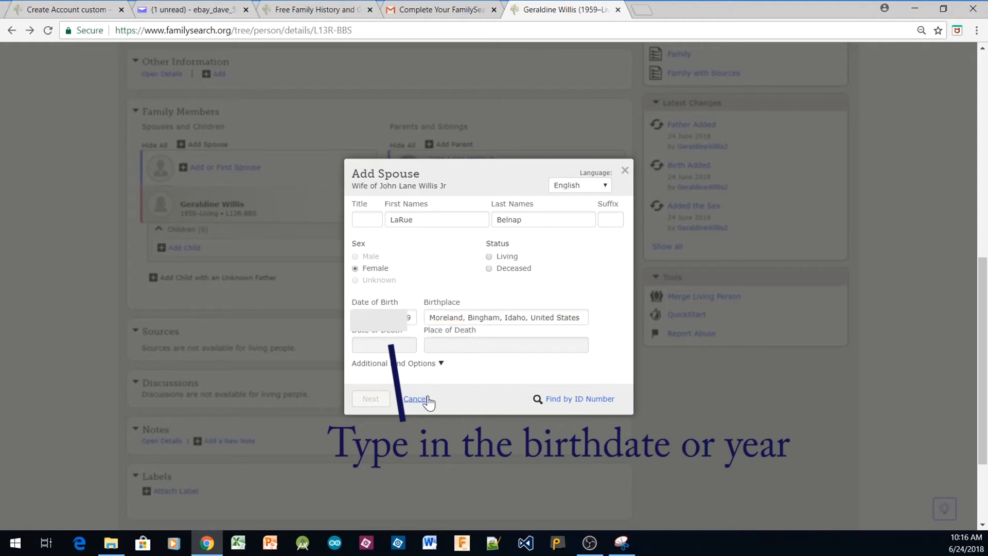
pyautogui.click(489, 256)
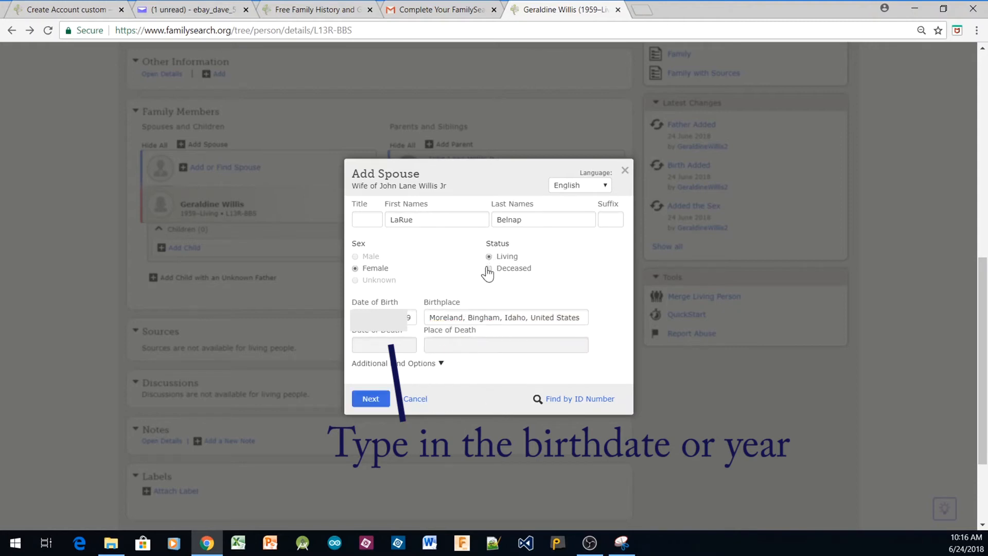
pyautogui.click(371, 398)
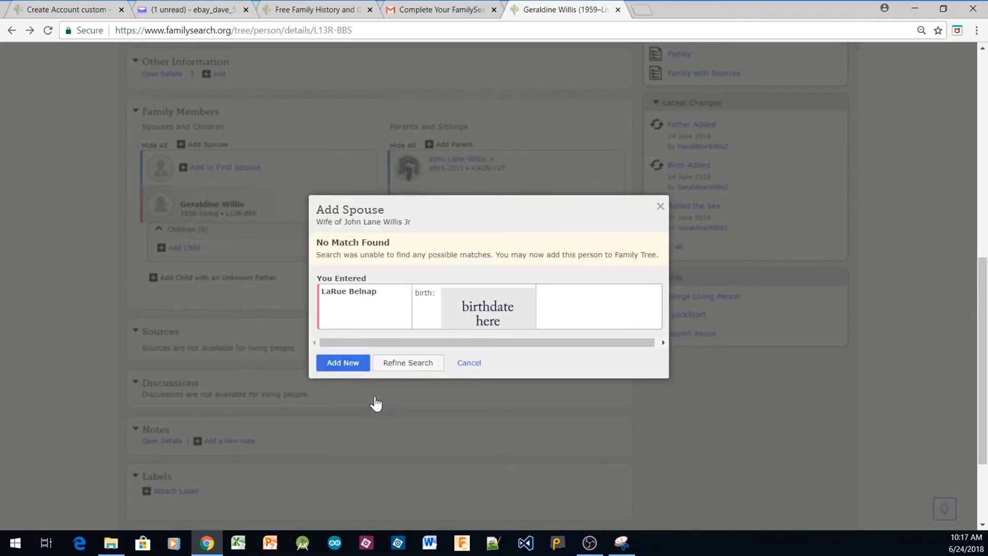
pyautogui.click(349, 365)
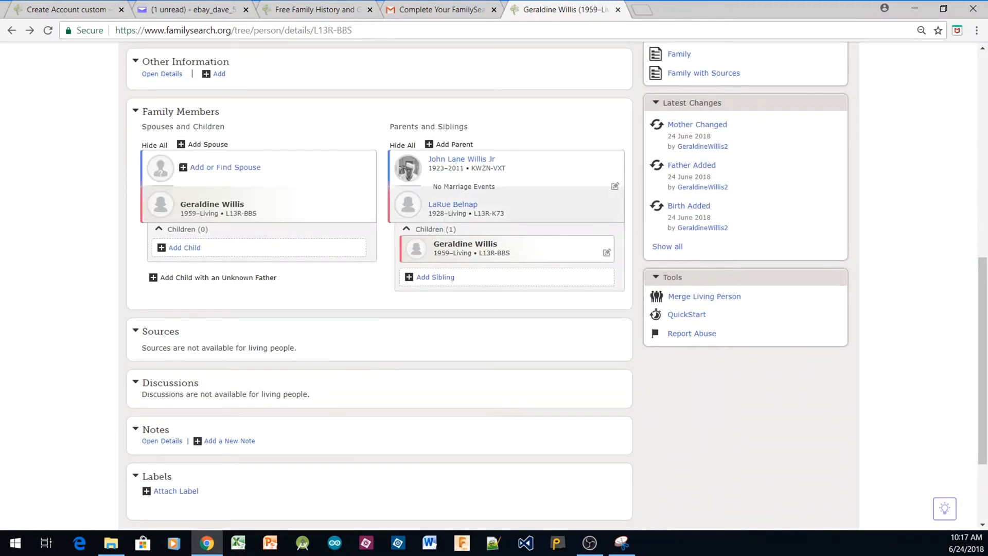
# Step: Open the mother's full person page from her summary card
pyautogui.click(450, 212)
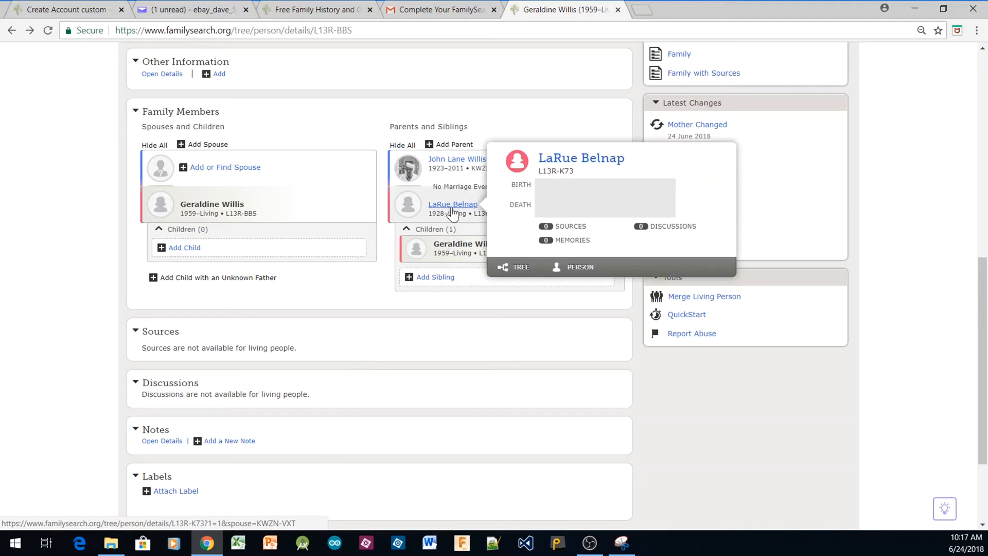
pyautogui.click(567, 267)
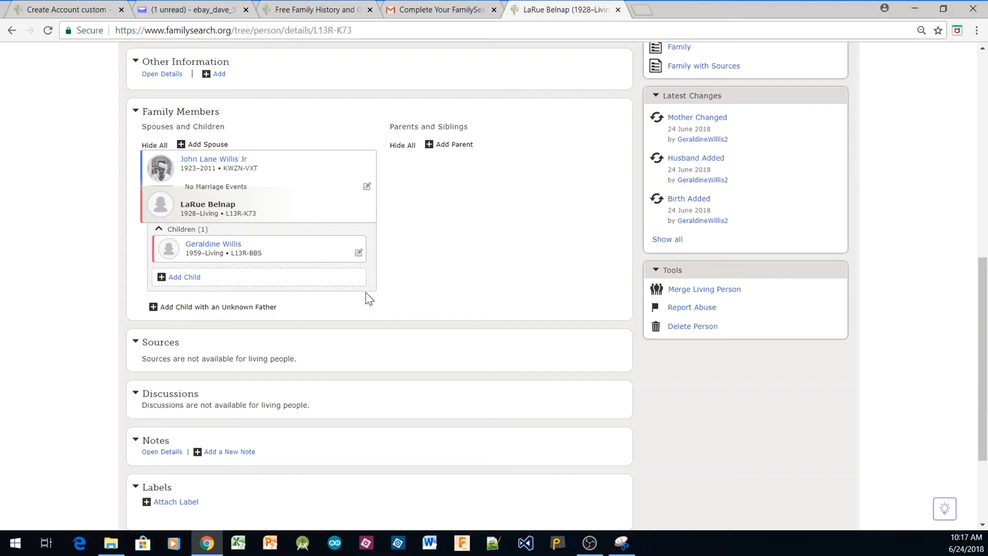
# Step: Add the mother's father by name, born 1888 in Idaho, United States, deceased, and search for matches
pyautogui.click(452, 150)
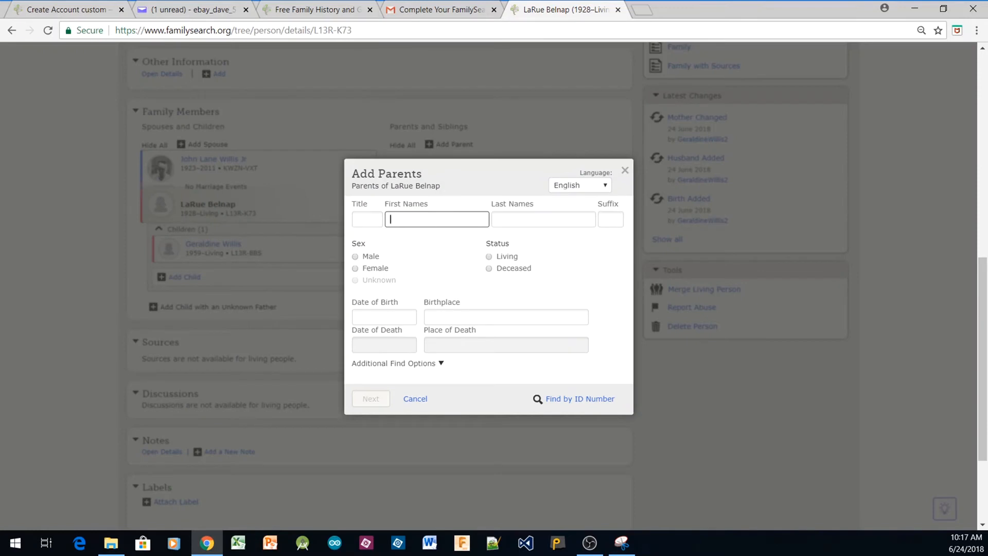
pyautogui.press('Tab')
pyautogui.press('Tab')
pyautogui.press('Tab')
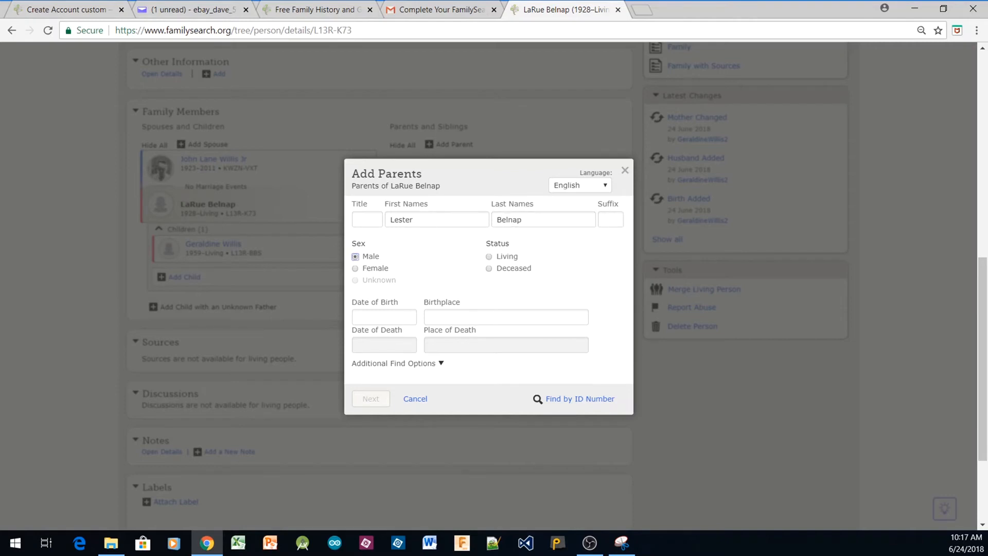
pyautogui.click(398, 317)
pyautogui.write('1888')
pyautogui.press('Tab')
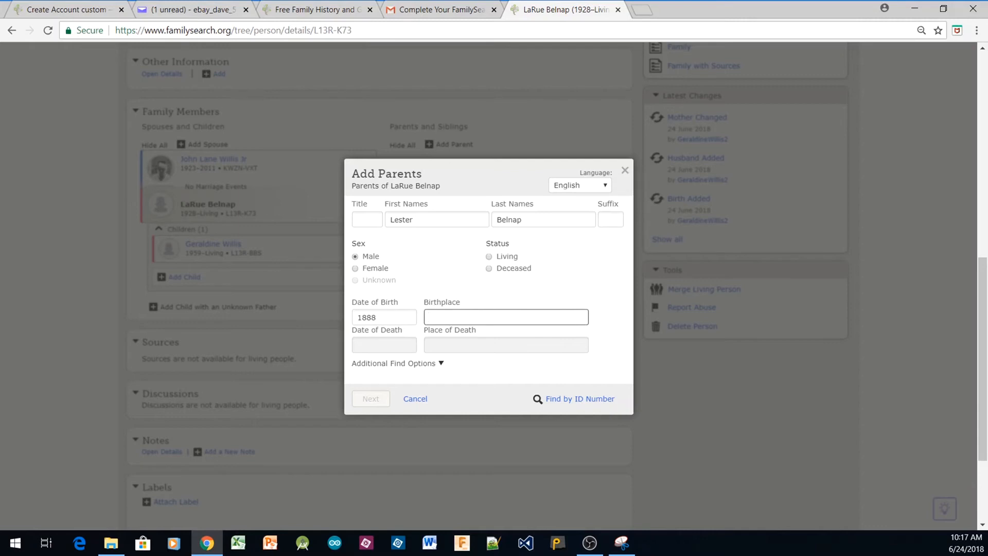
pyautogui.write('Idh')
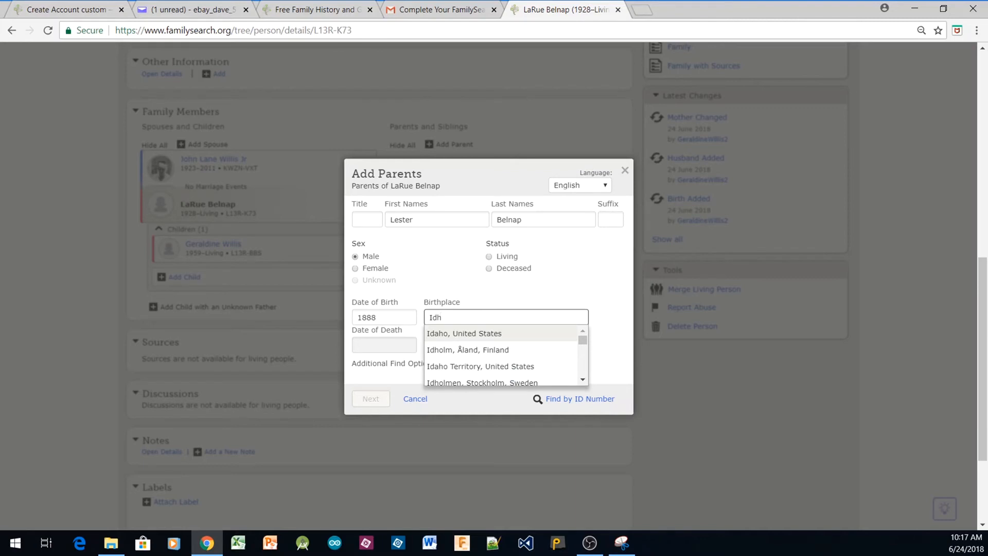
pyautogui.click(444, 334)
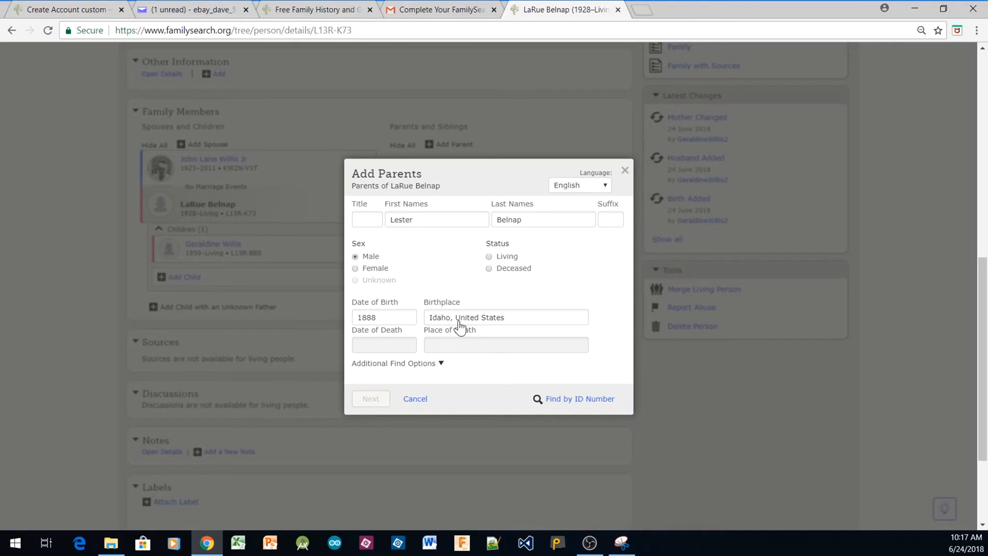
pyautogui.click(488, 270)
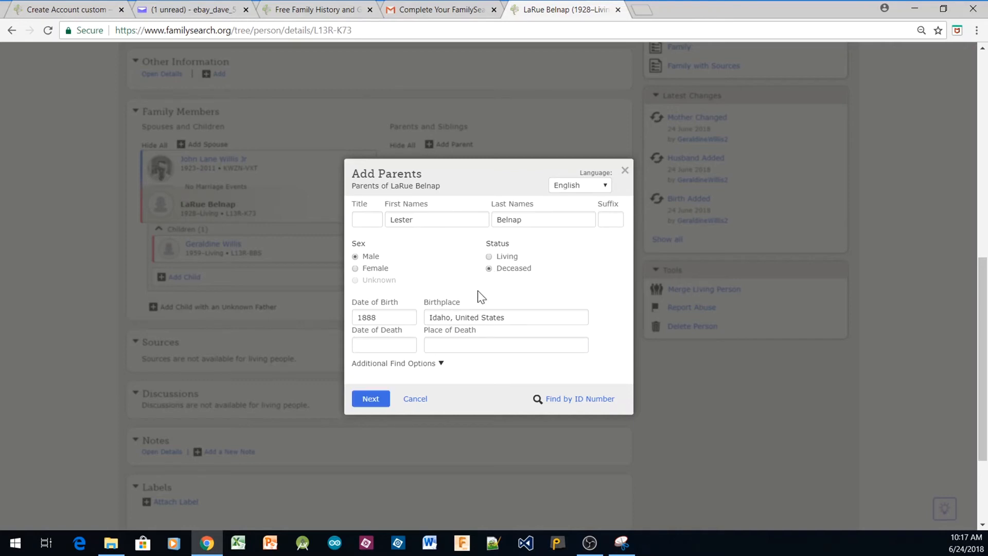
pyautogui.click(363, 402)
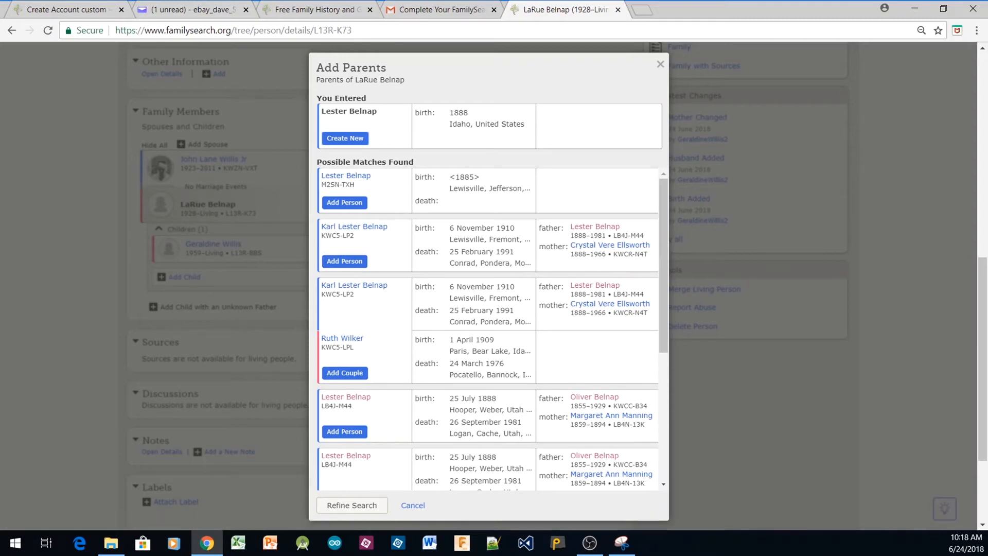
# Step: Add the 1888–1981 matching record as the mother's father
pyautogui.click(346, 431)
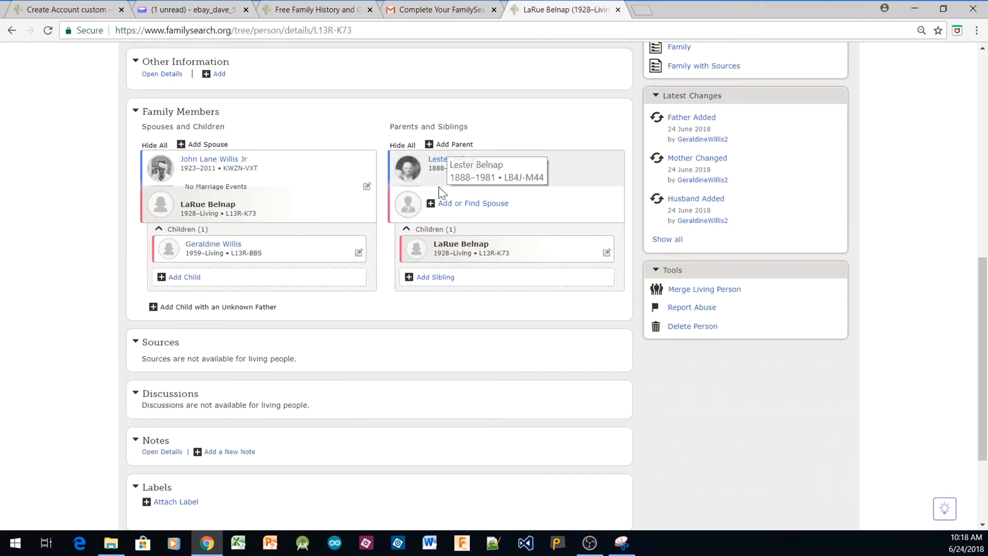
# Step: Switch to the pedigree tree view and extend it beyond the great-grandparents
pyautogui.scroll(5, 424, 214)
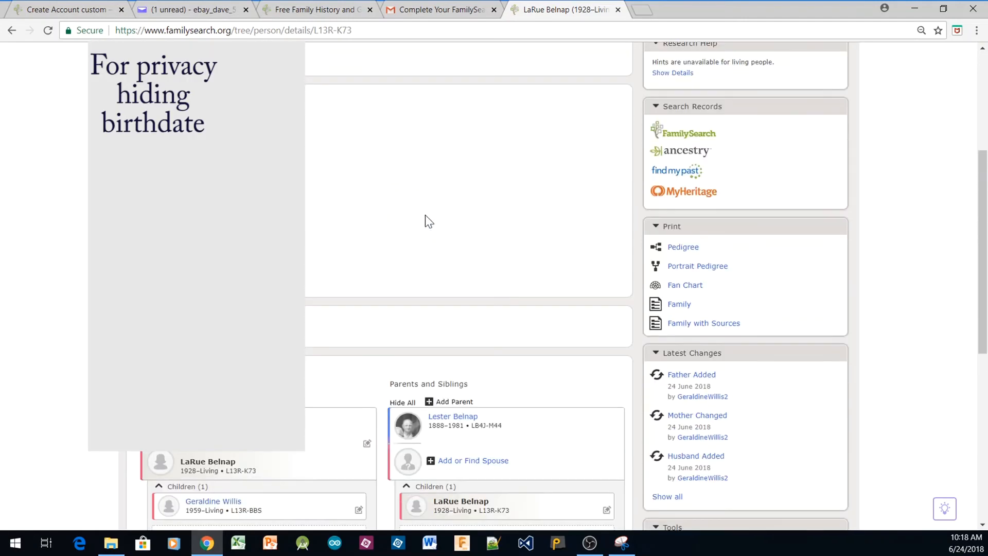
pyautogui.scroll(5, 424, 215)
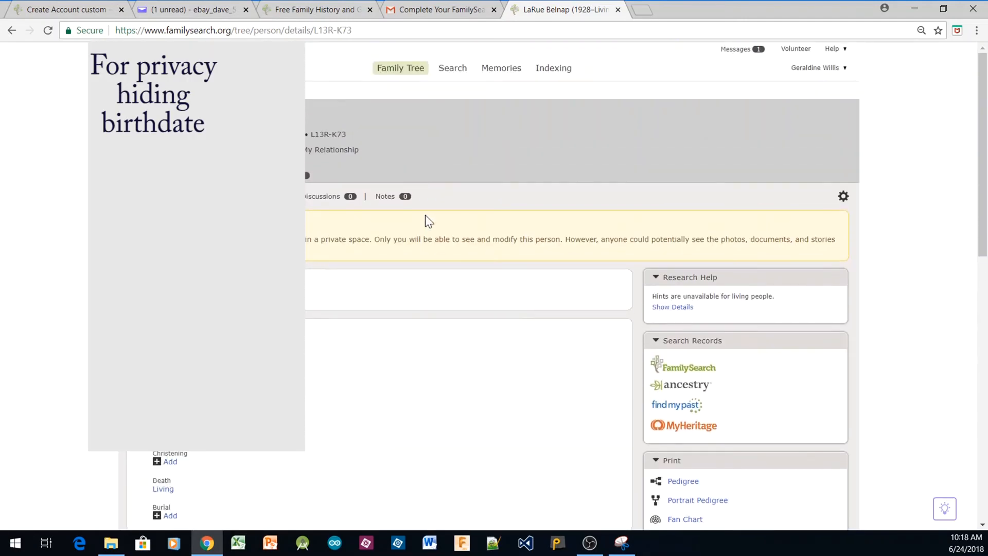
pyautogui.moveTo(392, 68)
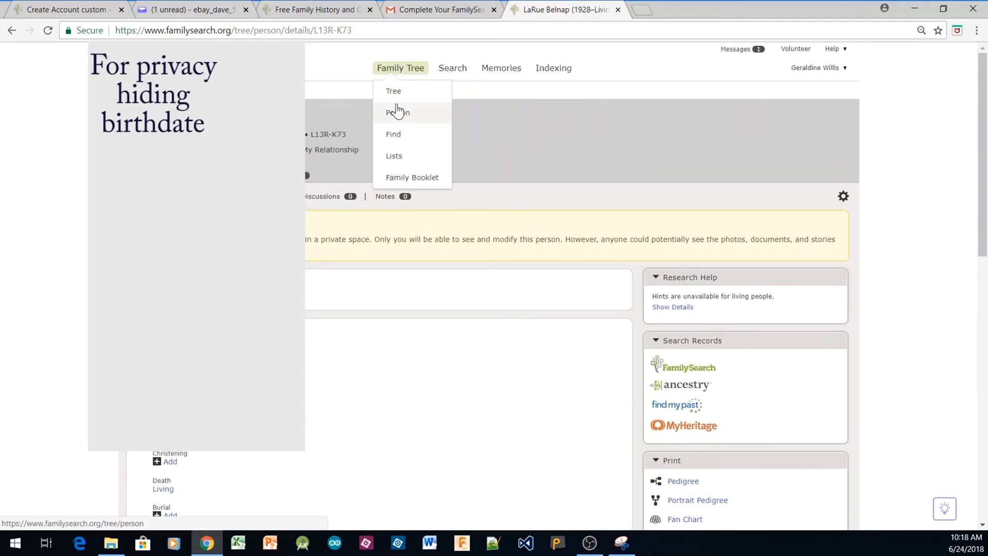
pyautogui.click(394, 93)
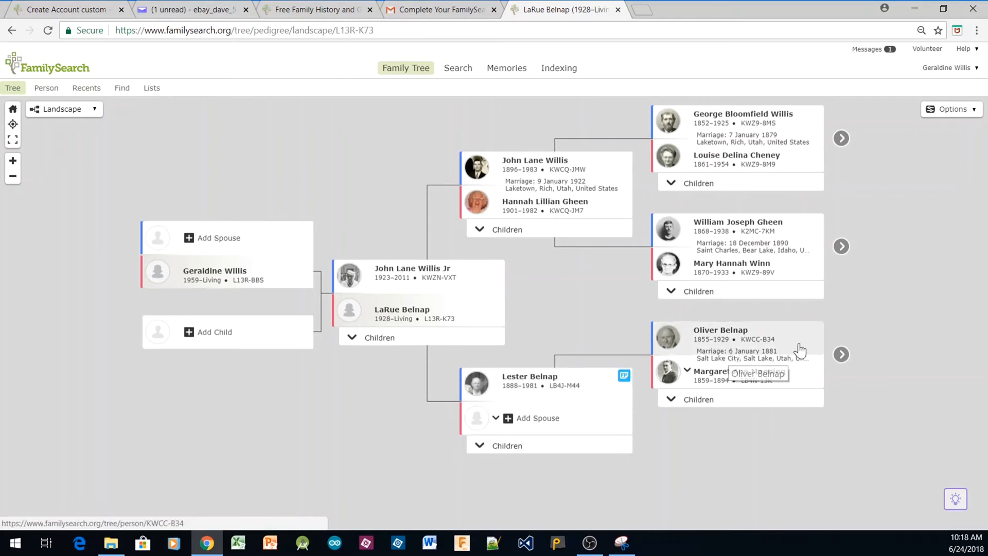
pyautogui.click(841, 354)
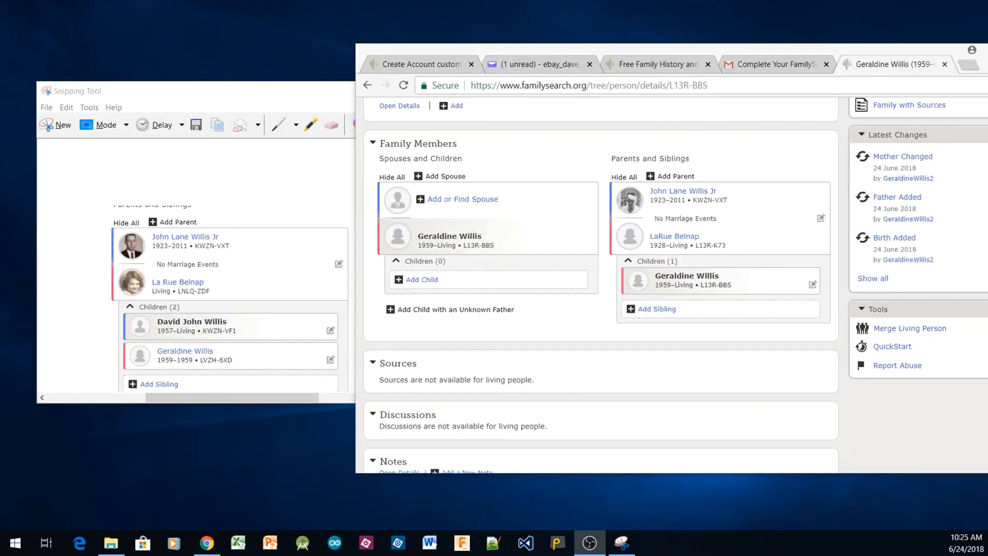
pyautogui.click(157, 90)
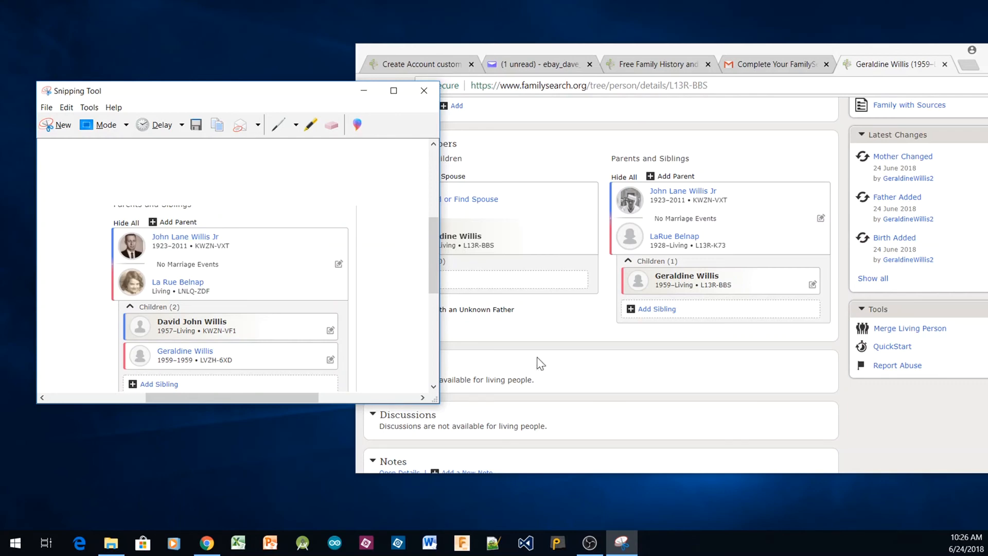
pyautogui.click(651, 310)
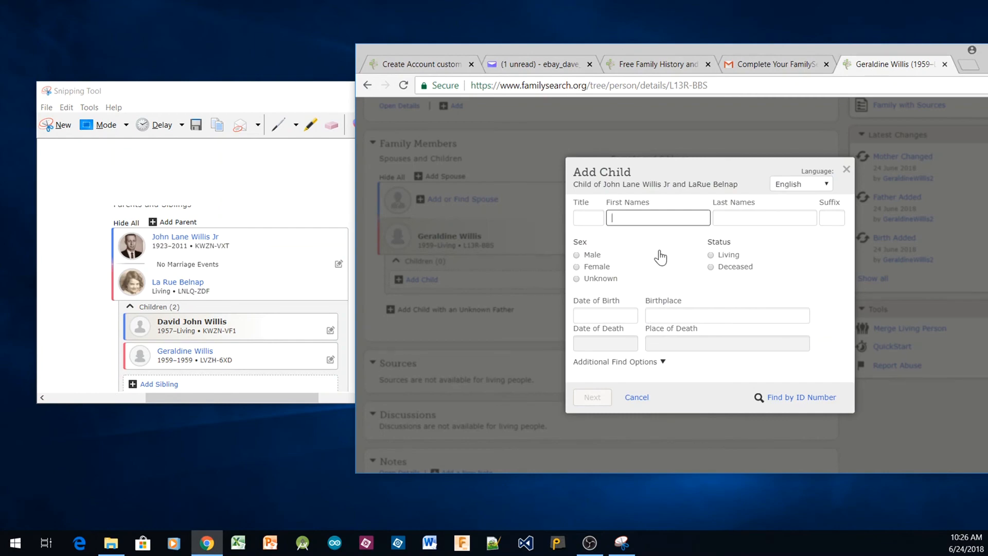
# Step: Enter the sibling's first and last name, mark her female and deceased, born 6 July 1959
pyautogui.press('Tab')
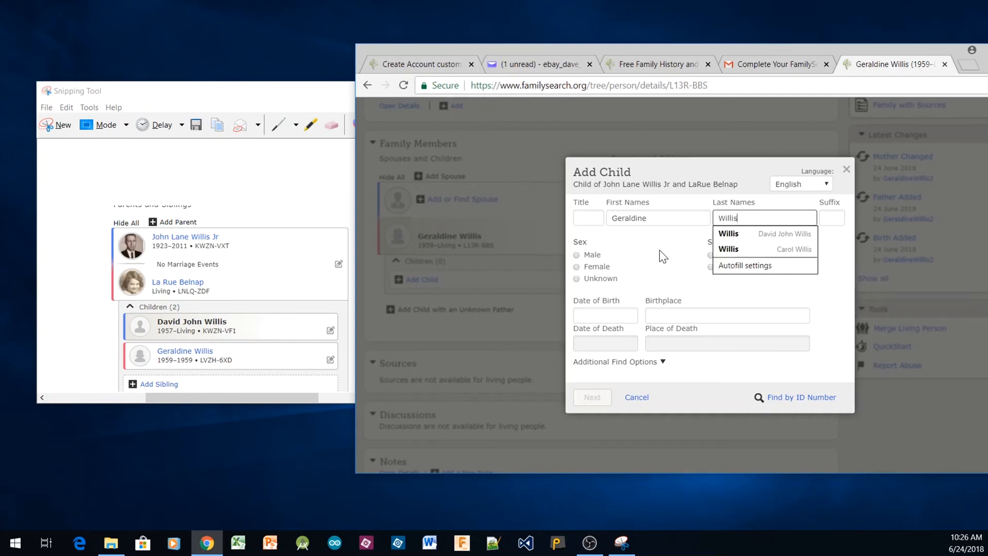
pyautogui.press('Tab')
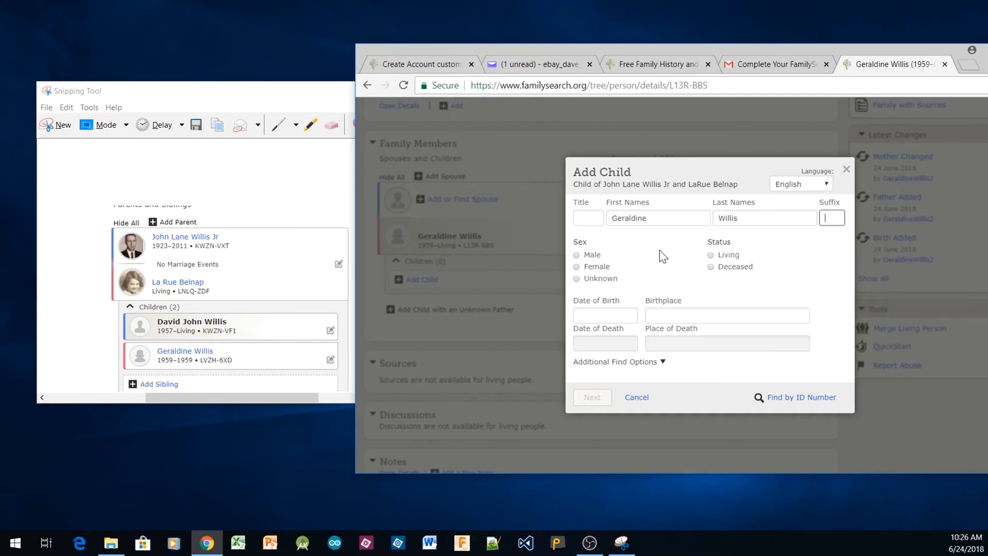
pyautogui.click(581, 268)
pyautogui.click(713, 266)
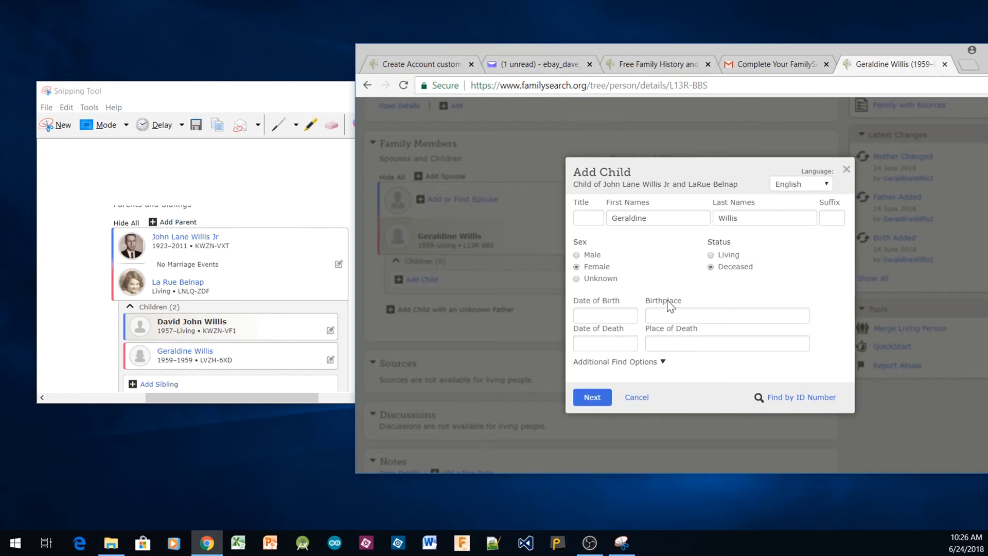
pyautogui.press('Tab')
pyautogui.write('6July 6')
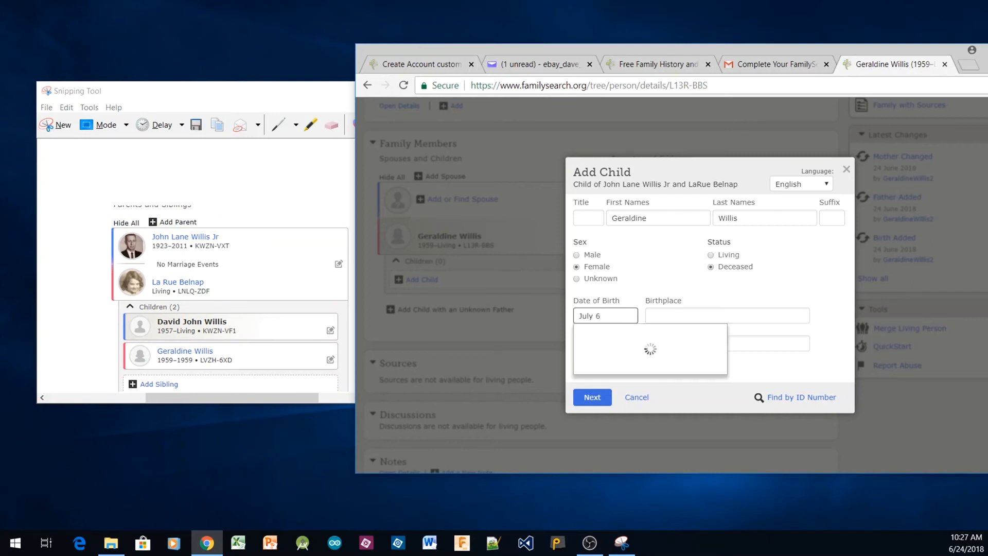
pyautogui.write(',')
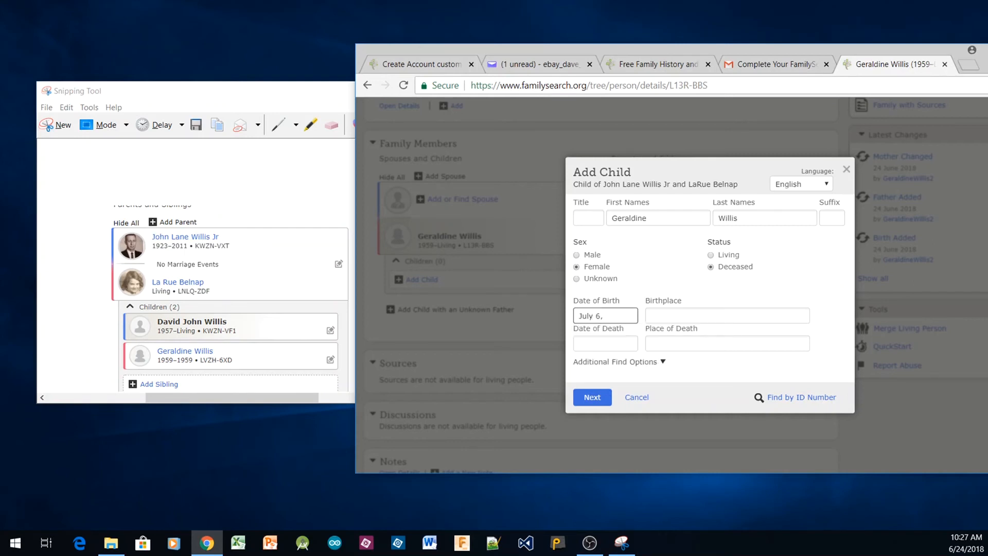
pyautogui.write(' 1959')
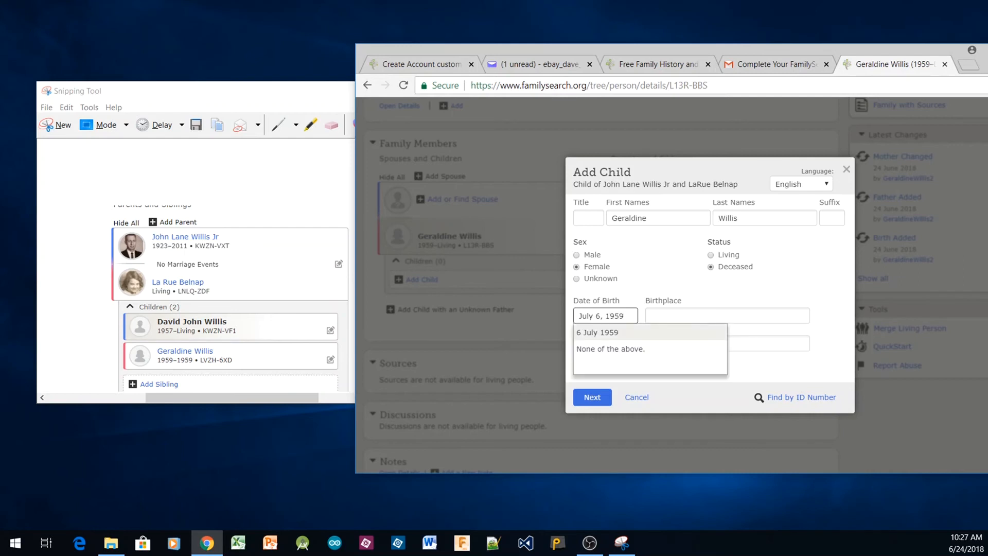
pyautogui.click(601, 333)
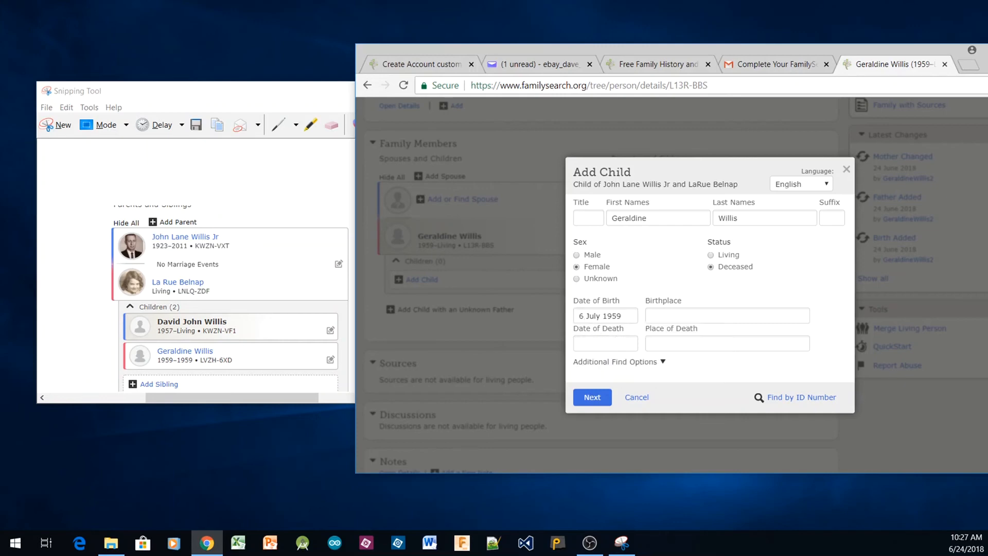
# Step: Set the sibling's birthplace to Logan, Cache, Utah, United States
pyautogui.click(689, 315)
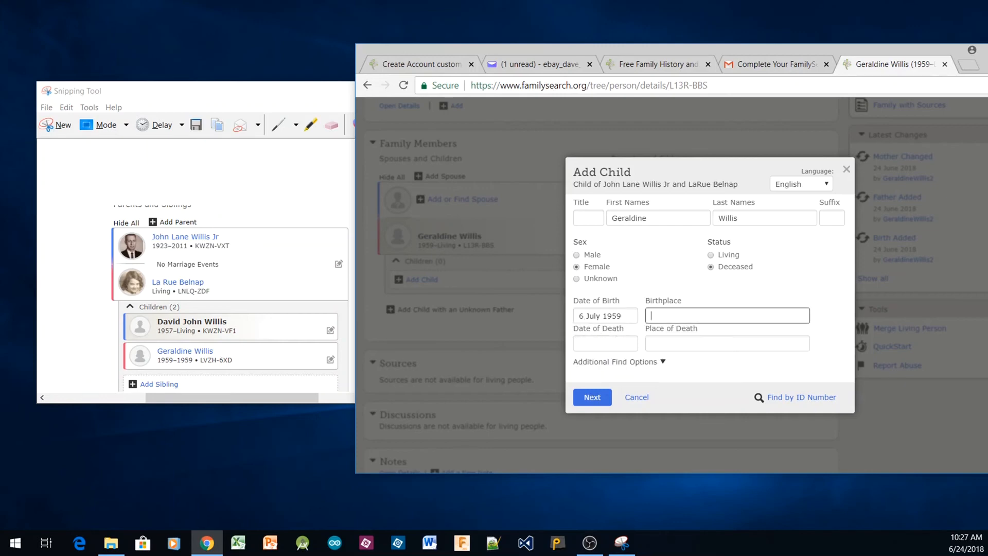
pyautogui.write('Logan')
pyautogui.write(', Cache')
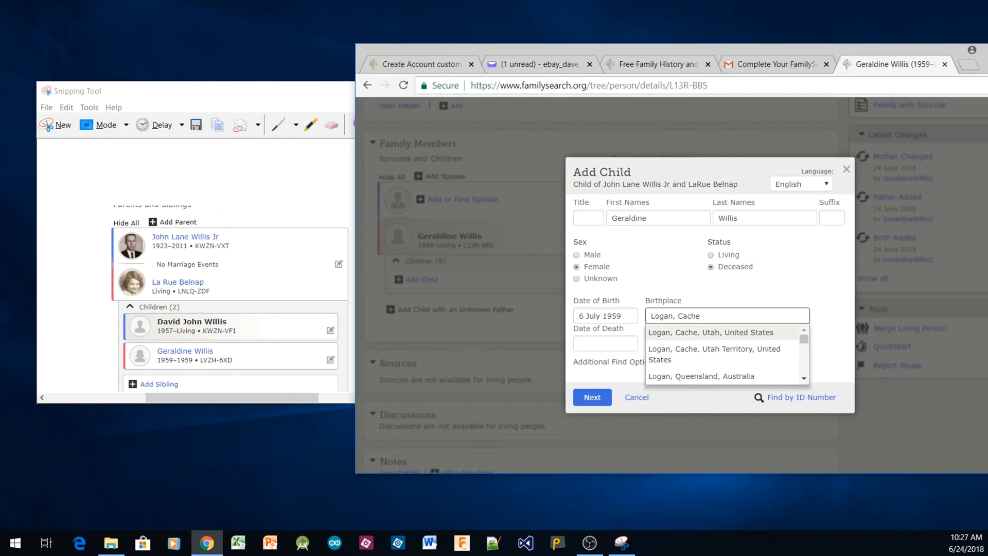
pyautogui.click(692, 333)
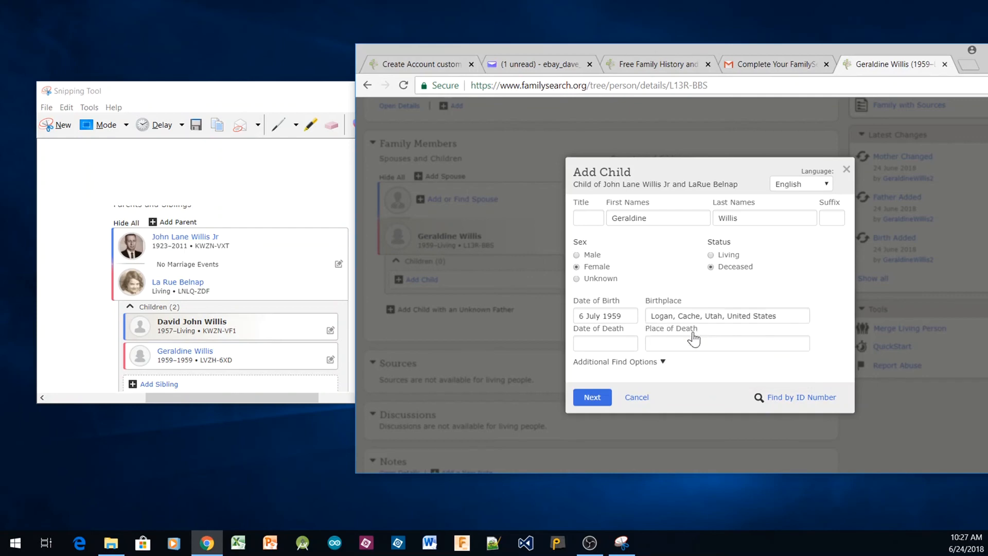
pyautogui.click(690, 315)
pyautogui.hotkey('ctrl', 'a')
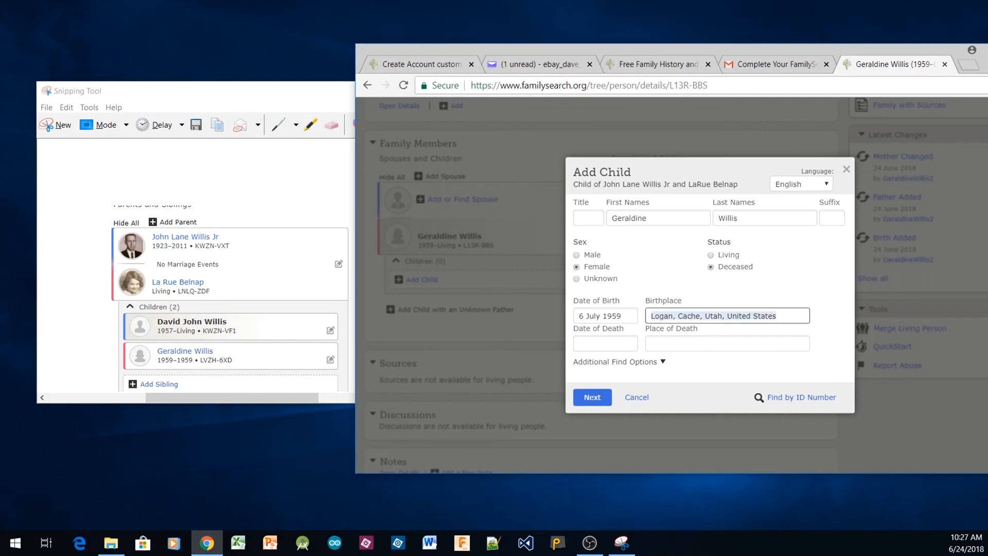
pyautogui.write('Logan')
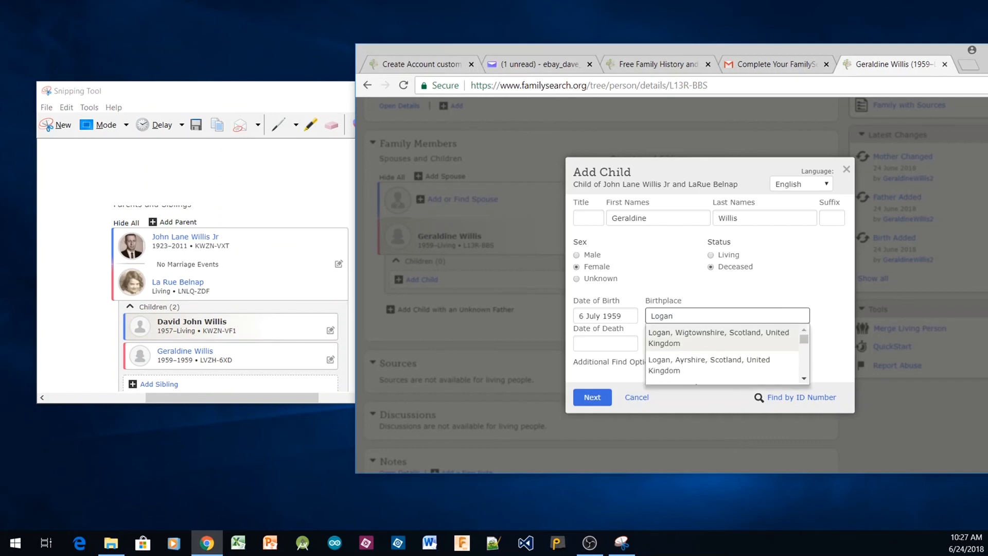
pyautogui.write(' UT')
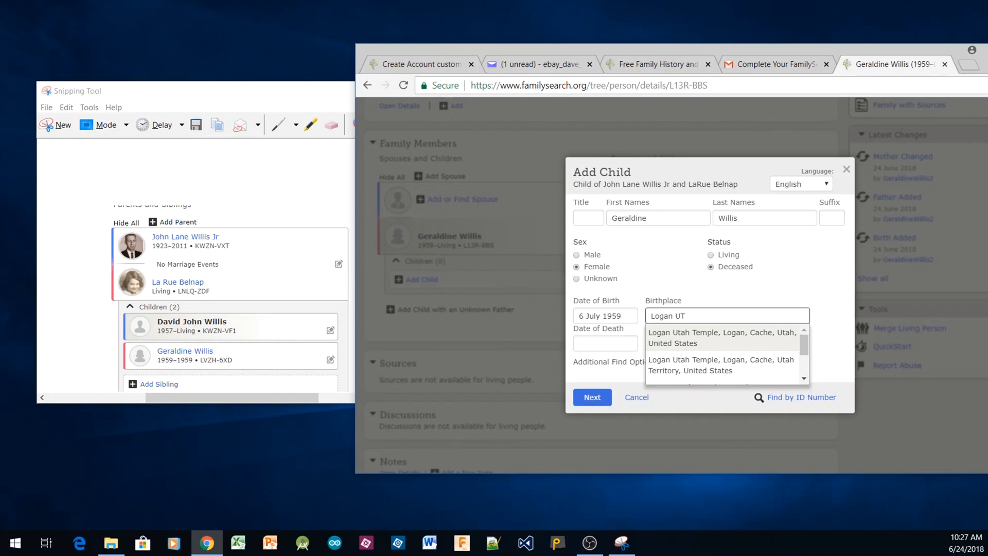
pyautogui.hotkey('ctrl', 'a')
pyautogui.write('Lo')
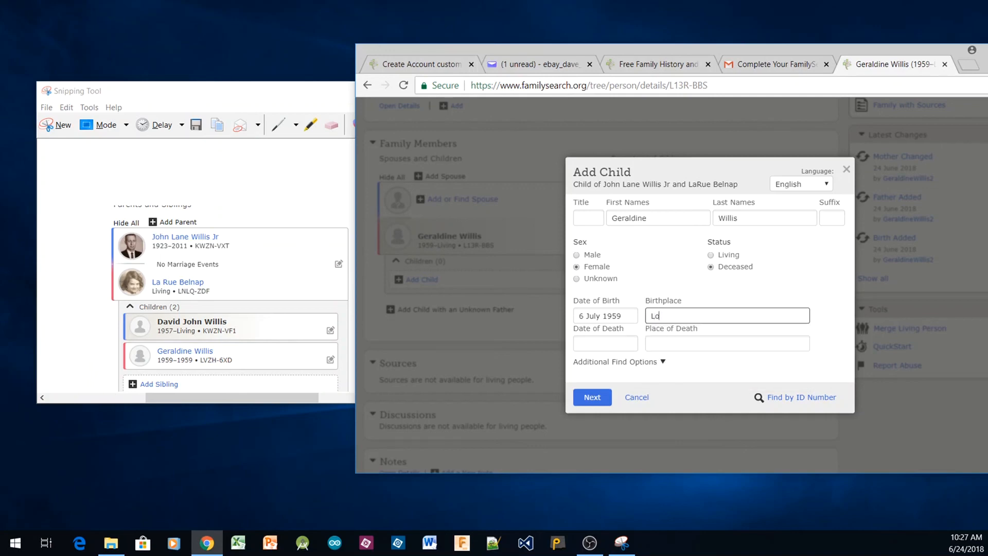
pyautogui.write('gan, Cache,')
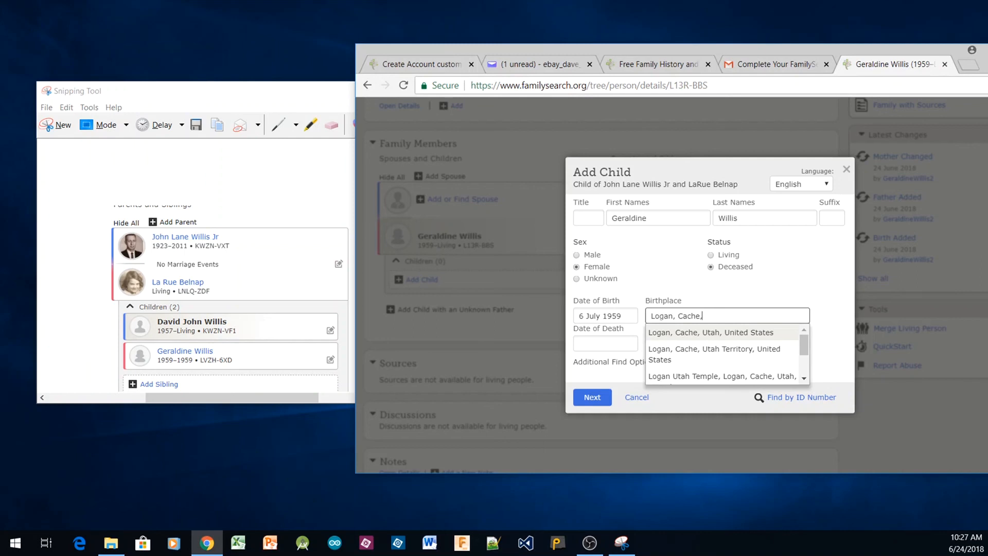
pyautogui.click(692, 333)
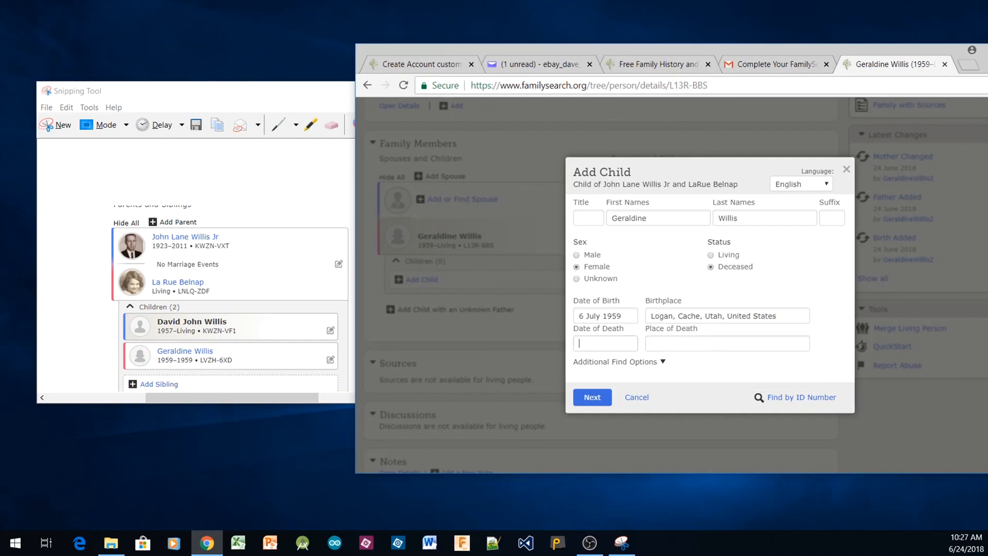
# Step: Enter death date 6 July 1959 and submit the sibling to check for matches
pyautogui.write('6 July 1959')
pyautogui.press('Tab')
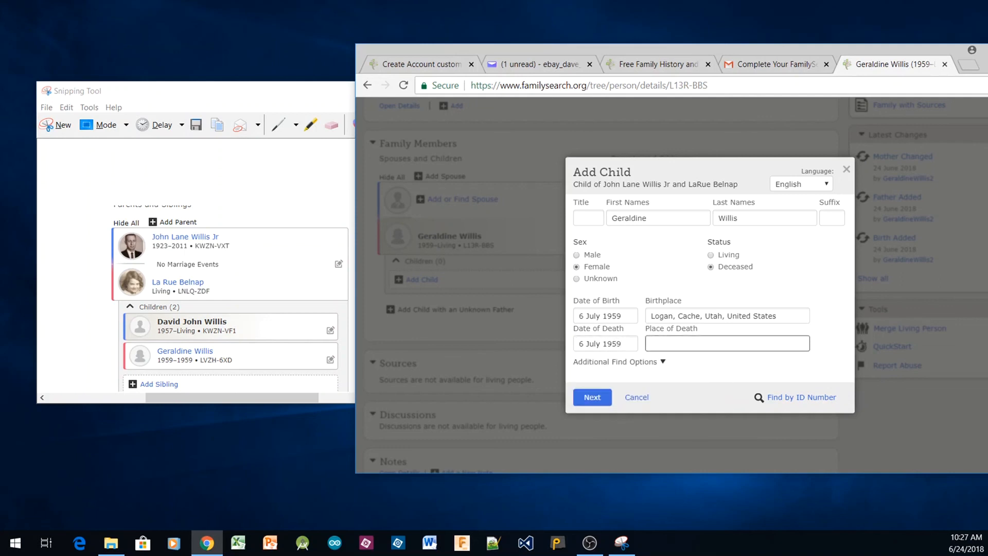
pyautogui.click(593, 401)
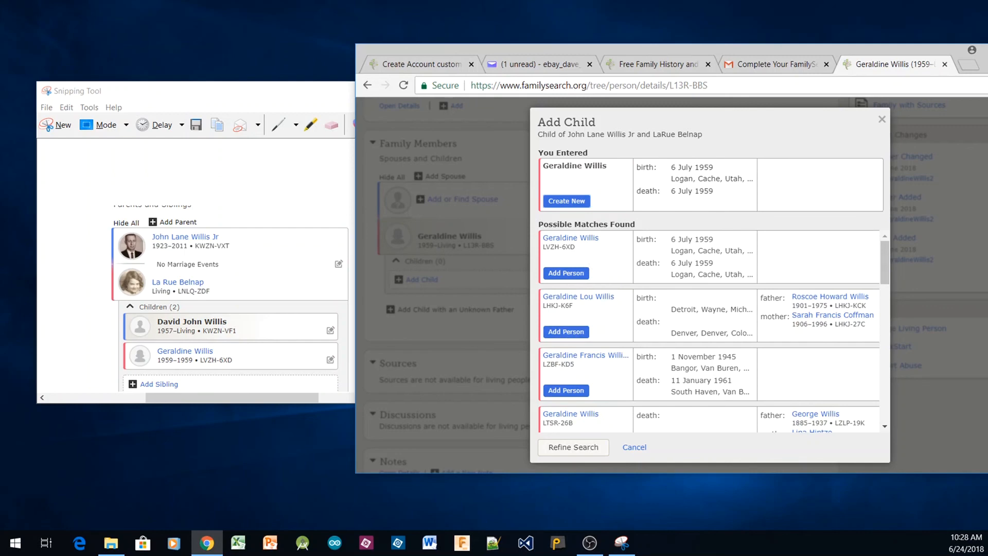
# Step: Add the matching existing 1959–1959 record as the couple's second child
pyautogui.click(569, 273)
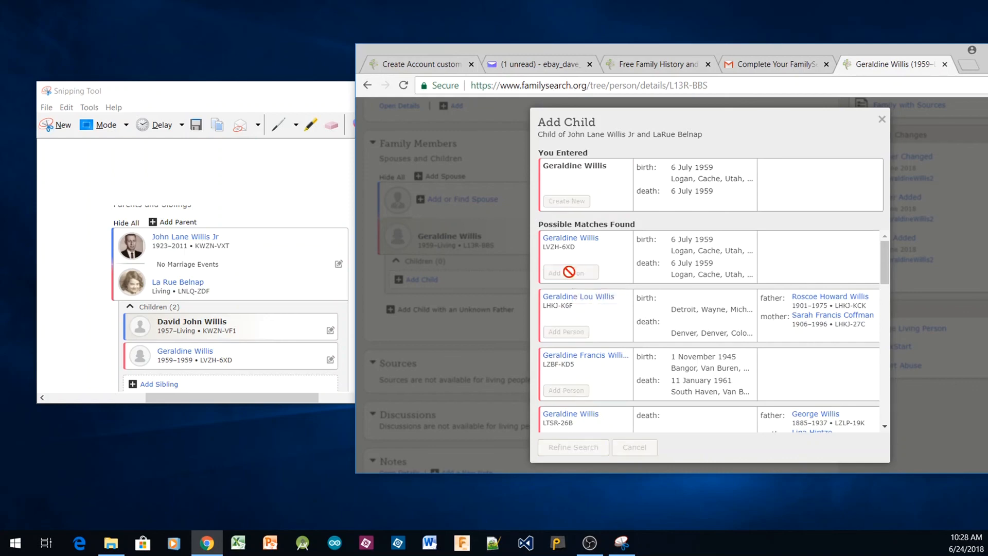